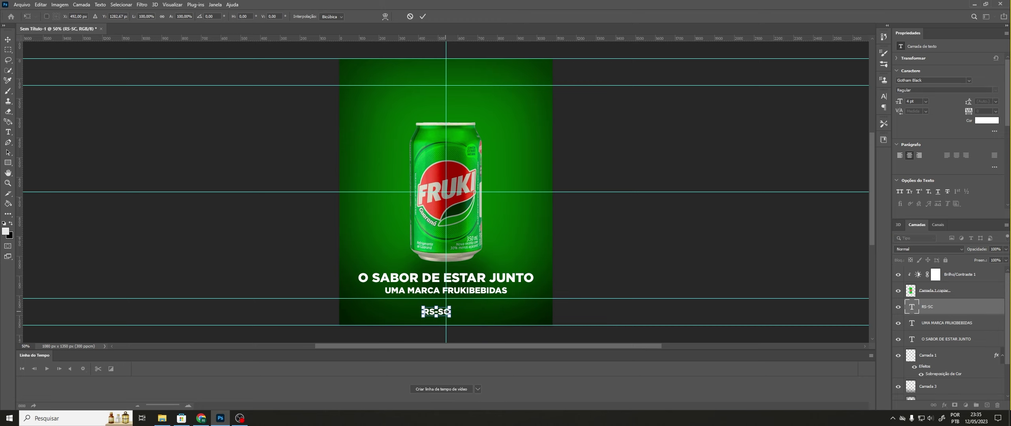
Step: Commit the RS-SC text's placement below UMA MARCA FRUKIBEBIDAS and hide the guides
key("Return")
key("ctrl+;")
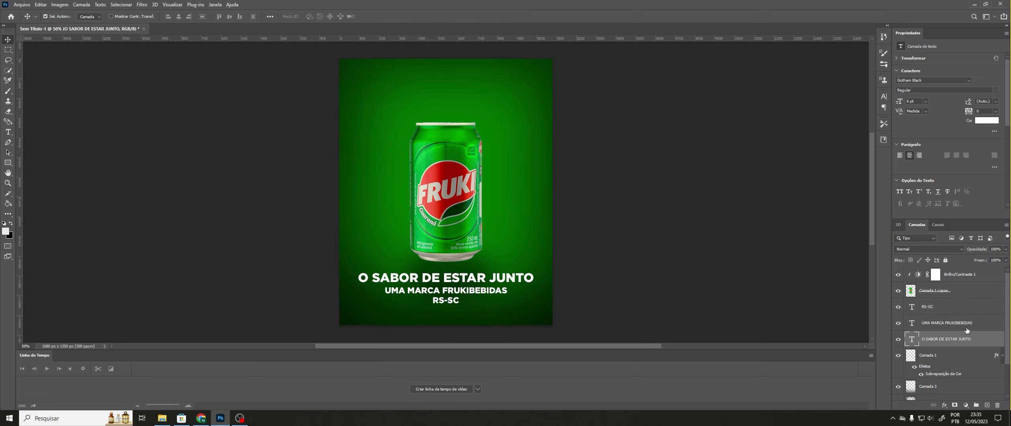
Step: Colour the UMA MARCA FRUKIBEBIDAS text with a green sampled from the can
left_click(948, 323)
left_click(987, 120)
left_click(433, 152)
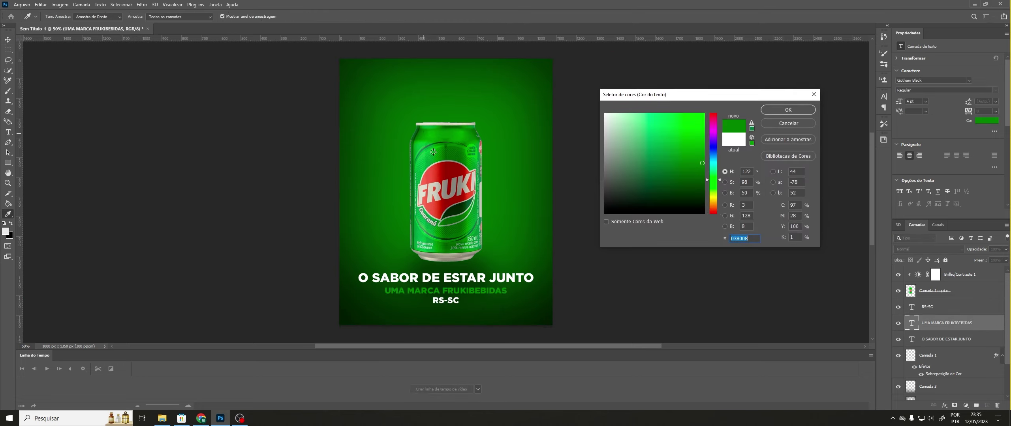
left_click(769, 112)
Step: Try colouring the RS-SC text the same green as the UMA MARCA FRUKIBEBIDAS line
left_click(948, 311)
left_click(950, 325)
left_click(948, 308)
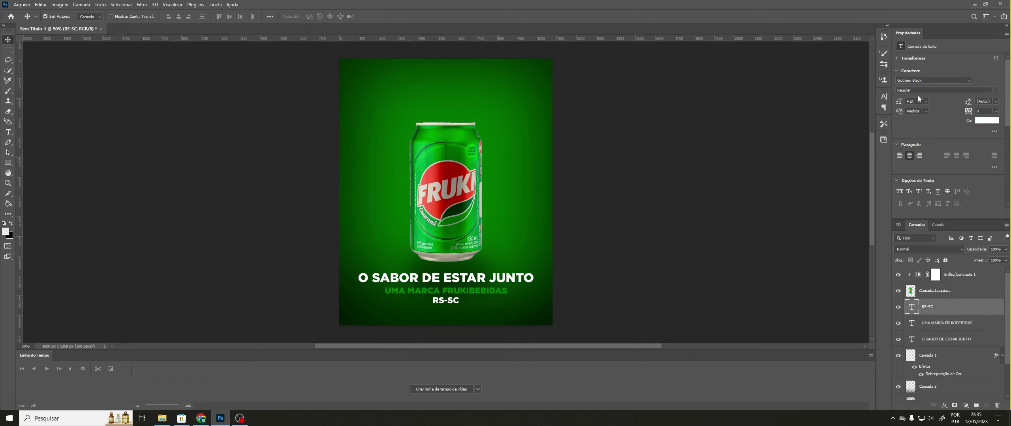
left_click(986, 120)
left_click(468, 289)
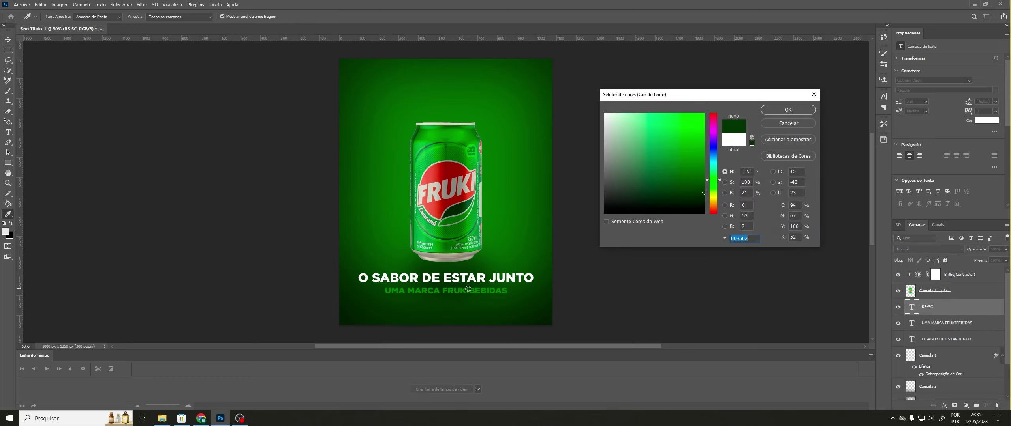
left_click(442, 206)
left_click(437, 195)
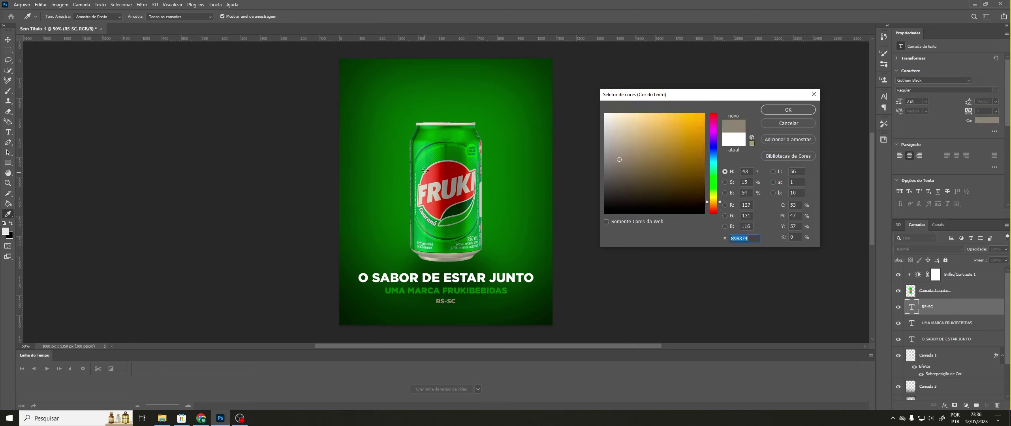
left_click(420, 145)
left_click(437, 291)
key("Return")
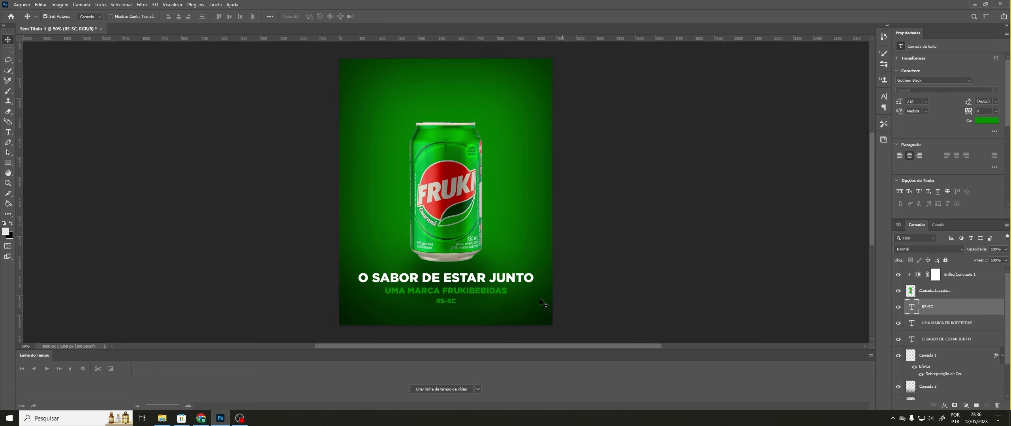
Step: Set the RS-SC text colour to a light off-white, RGB 232, 228, 228
left_click(988, 121)
left_click(604, 113)
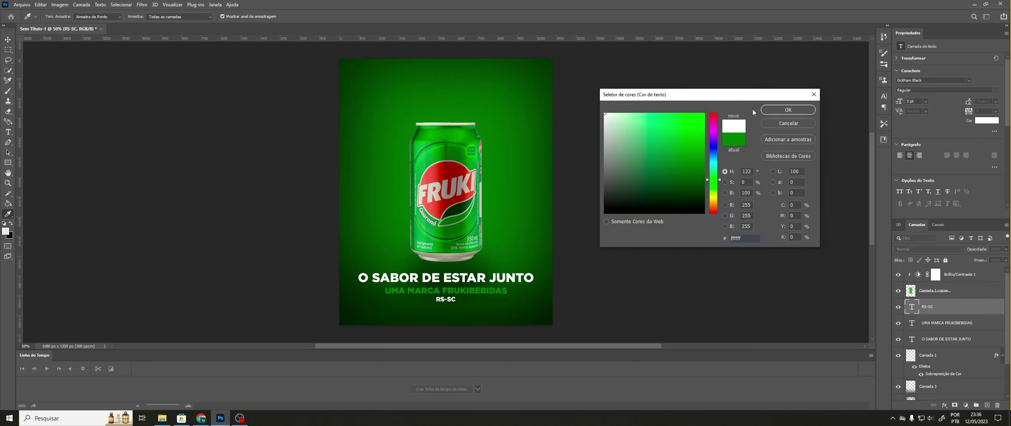
left_click_drag(606, 133, 557, 132)
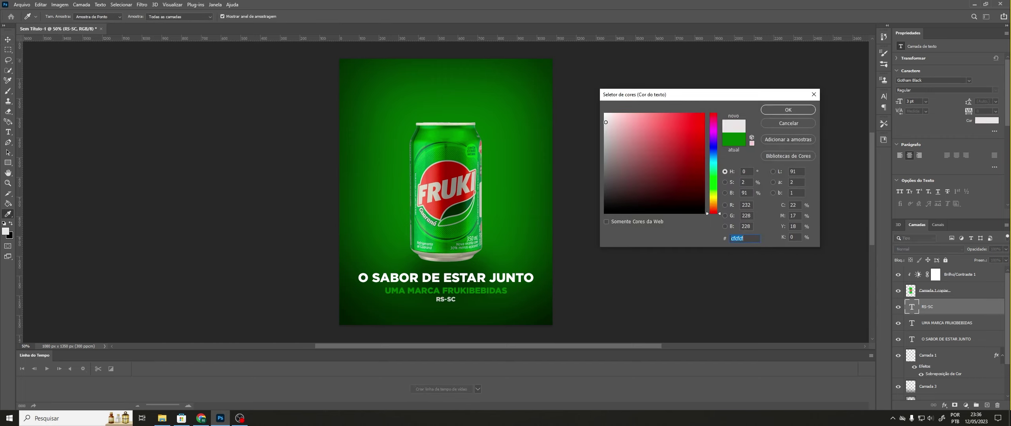
key("Return")
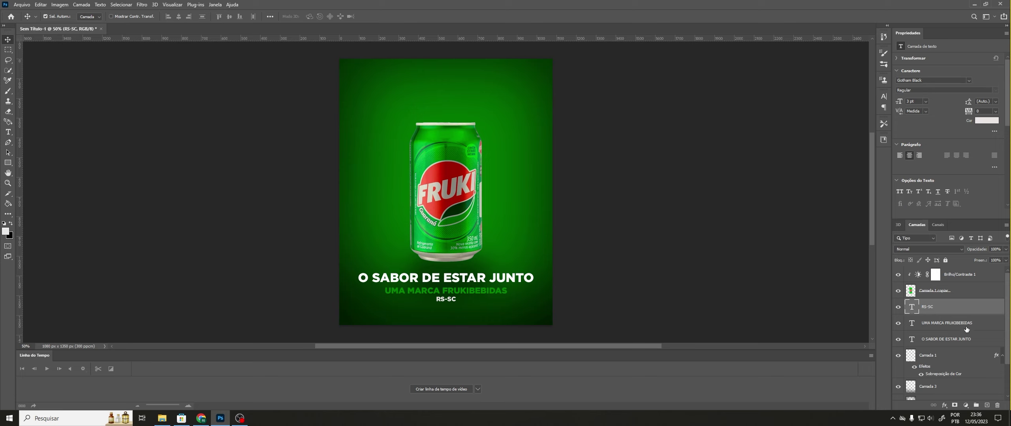
Step: Change the O SABOR DE ESTAR JUNTO headline to the tall, narrow handwritten font listed right after Arial
left_click(948, 340)
left_click(968, 80)
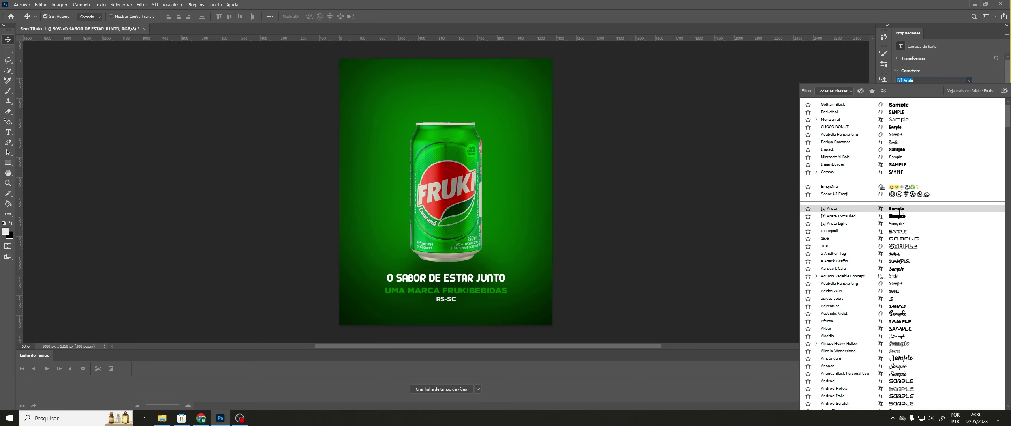
scroll(896, 300, "down", 3)
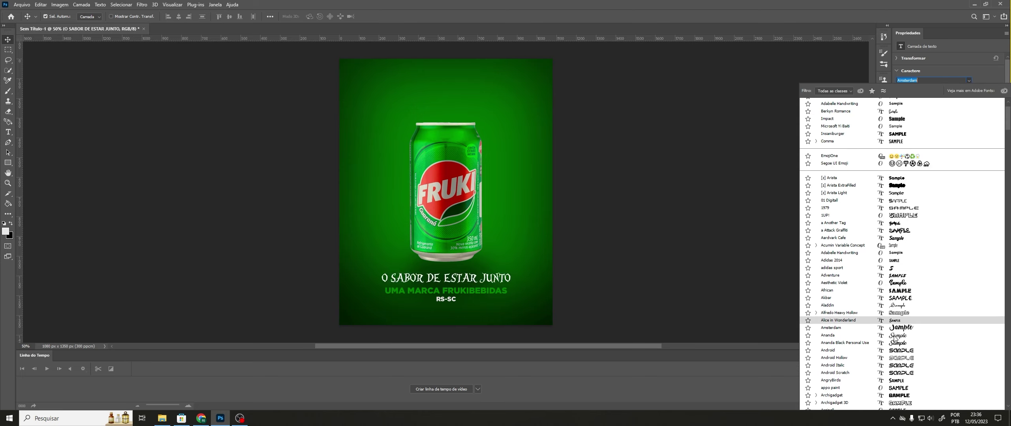
scroll(892, 347, "down", 4)
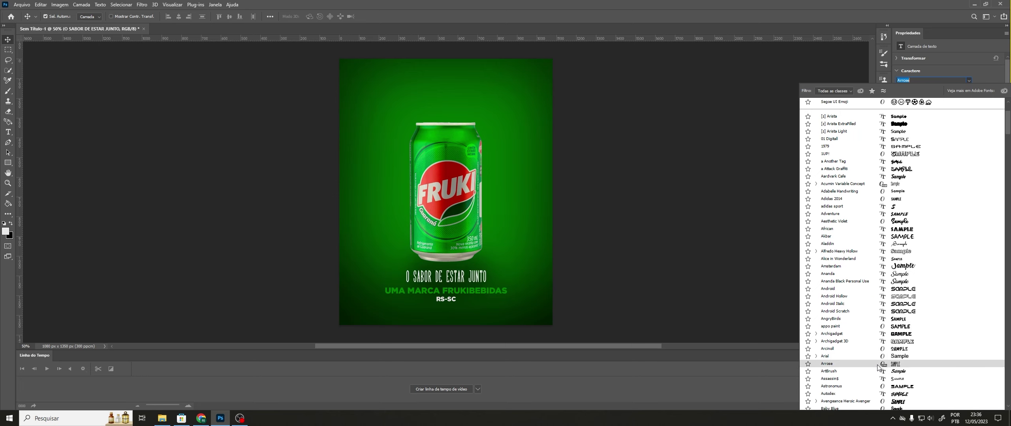
left_click(877, 365)
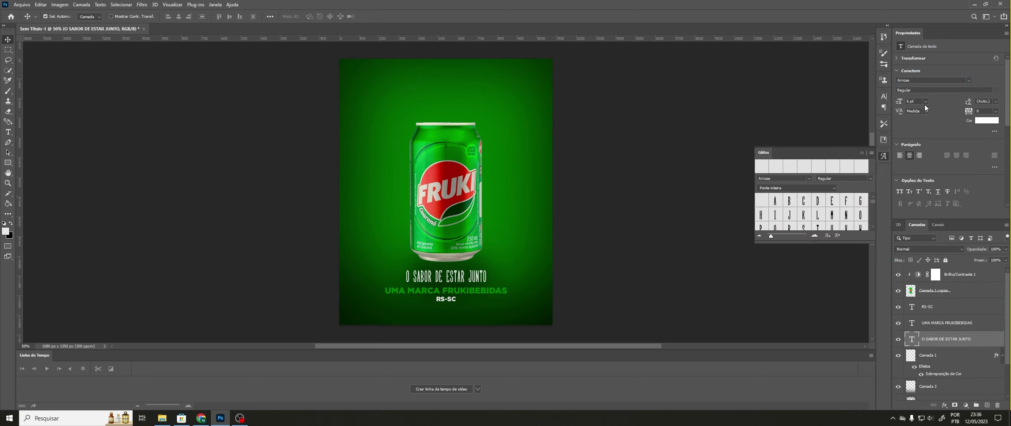
Step: Enlarge the O SABOR DE ESTAR JUNTO headline to 10 pt and keep it centred below the can
left_click(925, 102)
left_click(929, 151)
left_click_drag(497, 275, 506, 275)
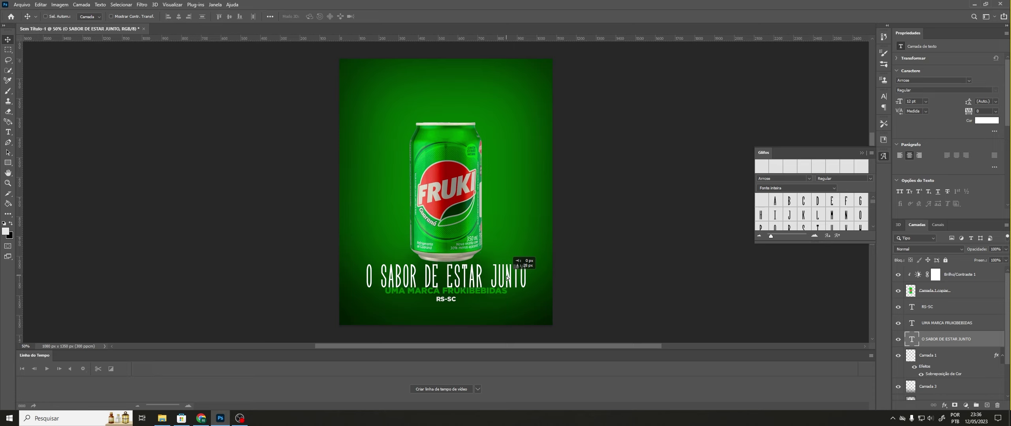
left_click(924, 103)
left_click(920, 137)
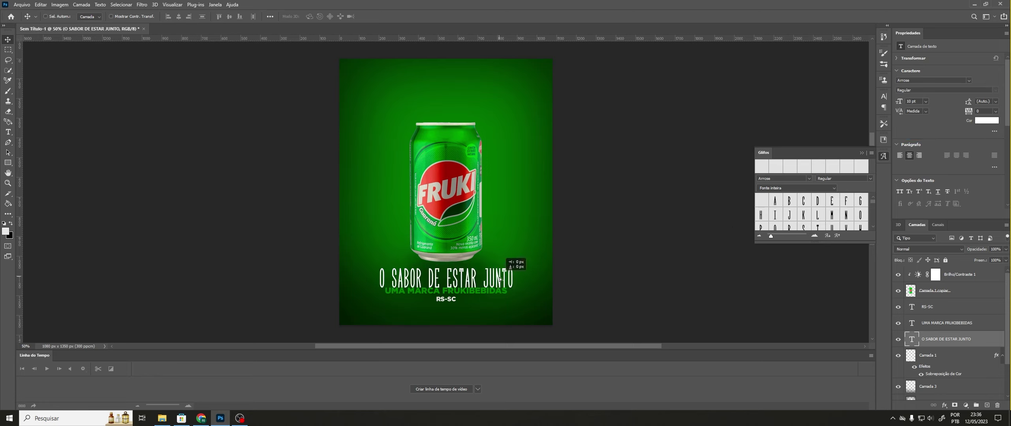
Step: Space the UMA MARCA FRUKIBEBIDAS and RS-SC lines closely beneath the enlarged headline and hide the guides
left_click(502, 294)
left_click_drag(546, 279, 512, 297)
left_click(453, 301)
key("ctrl+t")
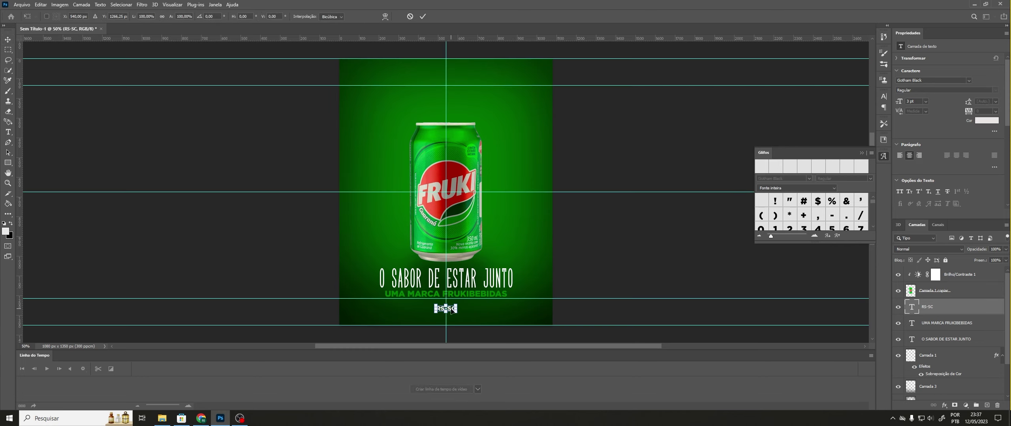
left_click_drag(454, 308, 454, 302)
key("Return")
key("ctrl+semicolon")
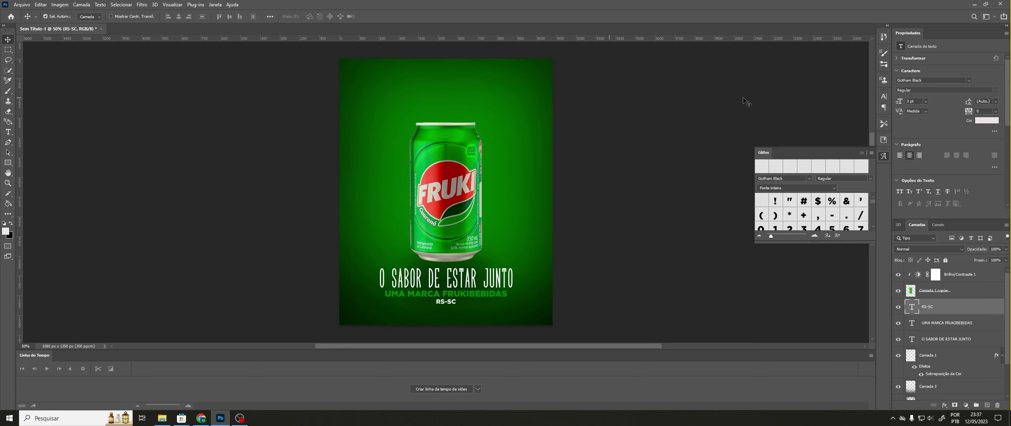
Step: Collapse the glyphs display and try the headline's narrow font on the UMA MARCA FRUKIBEBIDAS text
left_click(861, 154)
key("alt+bracketleft")
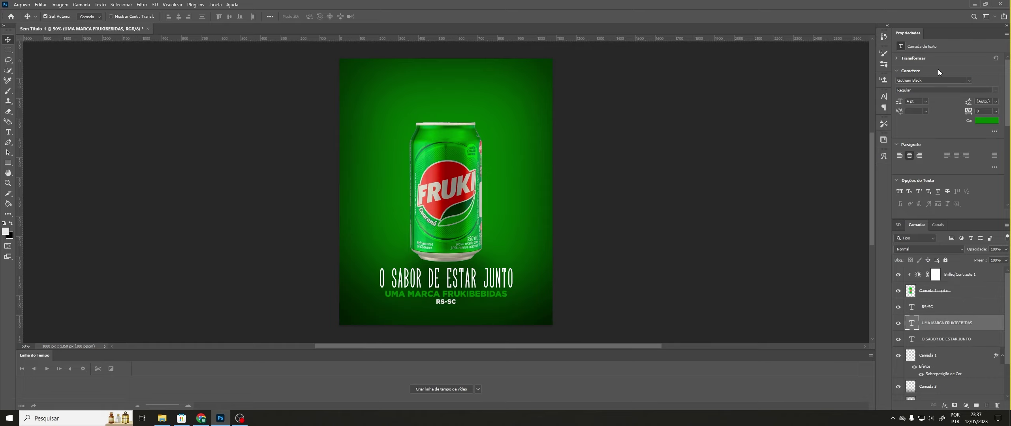
left_click(936, 80)
type("AR")
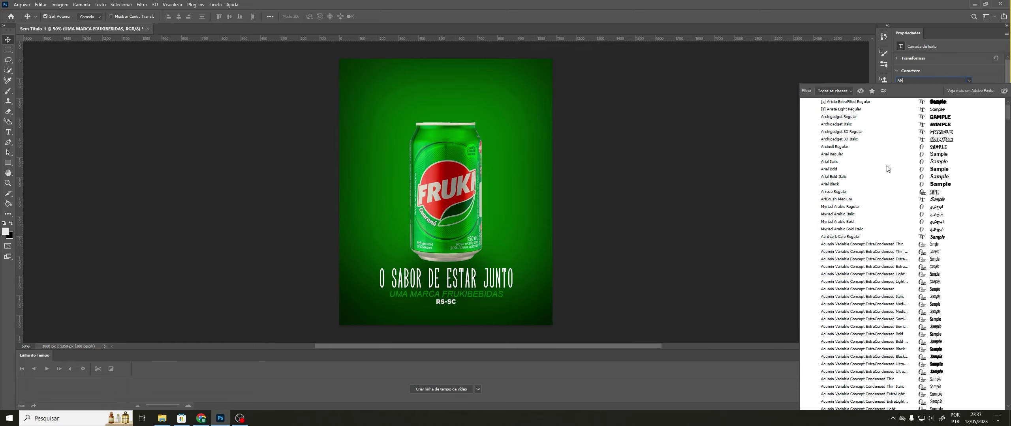
type("R")
key("Return")
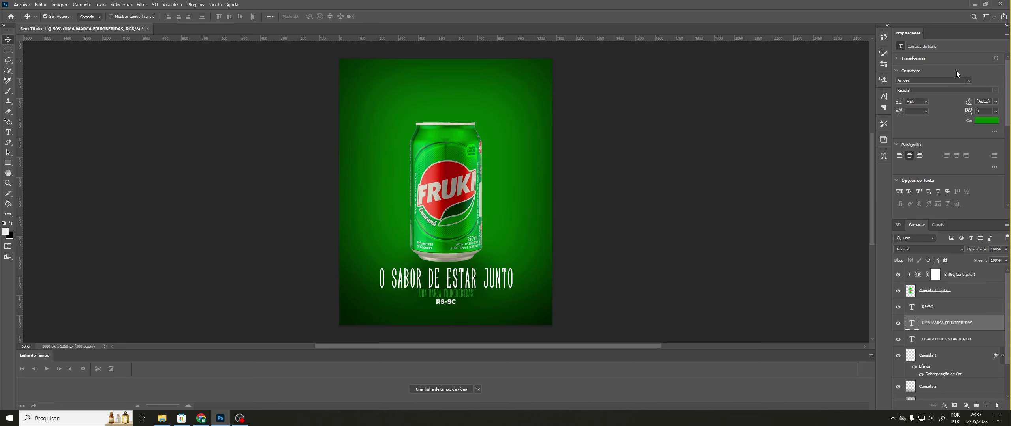
Step: Set the font of both the UMA MARCA FRUKIBEBIDAS and RS-SC texts to Adabelle Handwriting
left_click(968, 80)
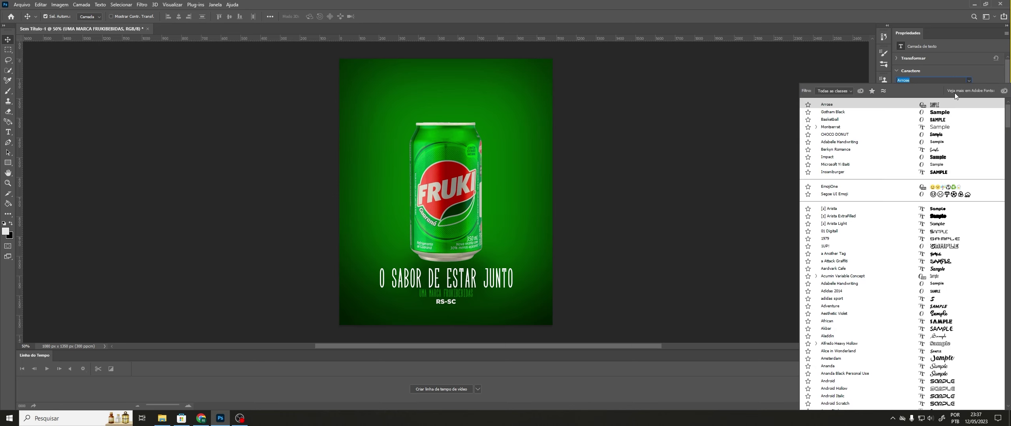
left_click(909, 284)
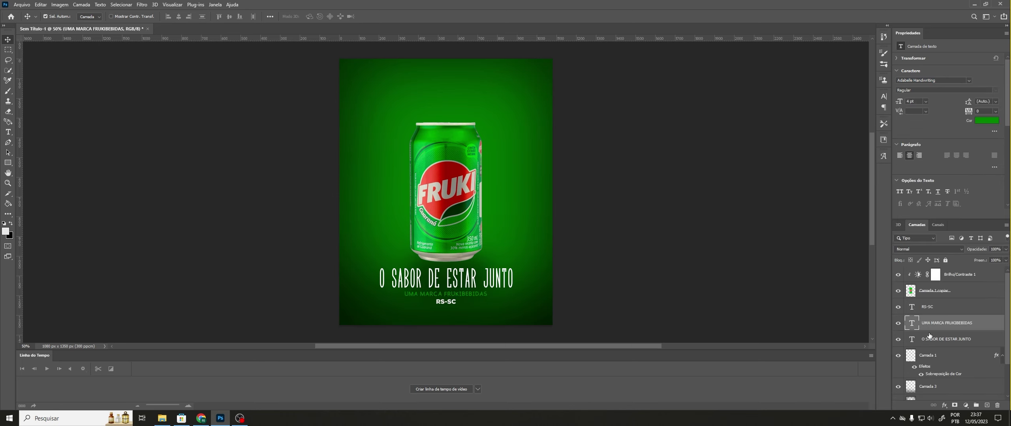
left_click(949, 313)
left_click(923, 80)
type("ADAB")
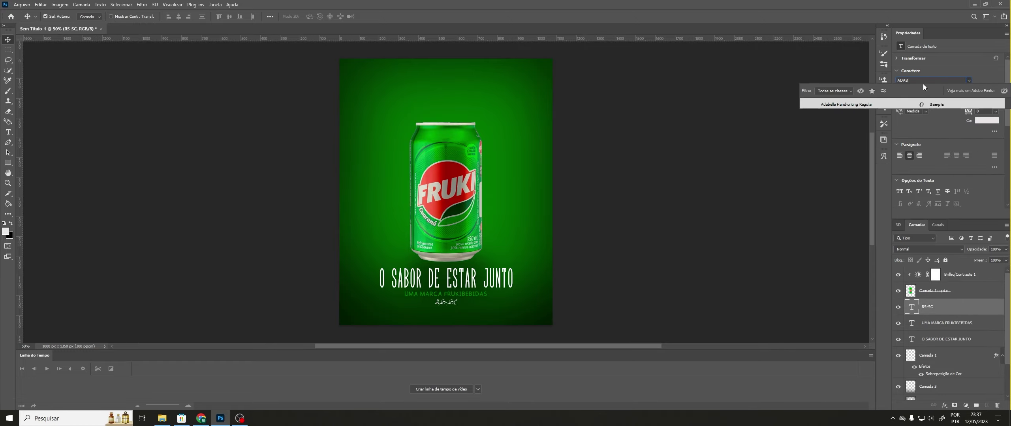
key("Return")
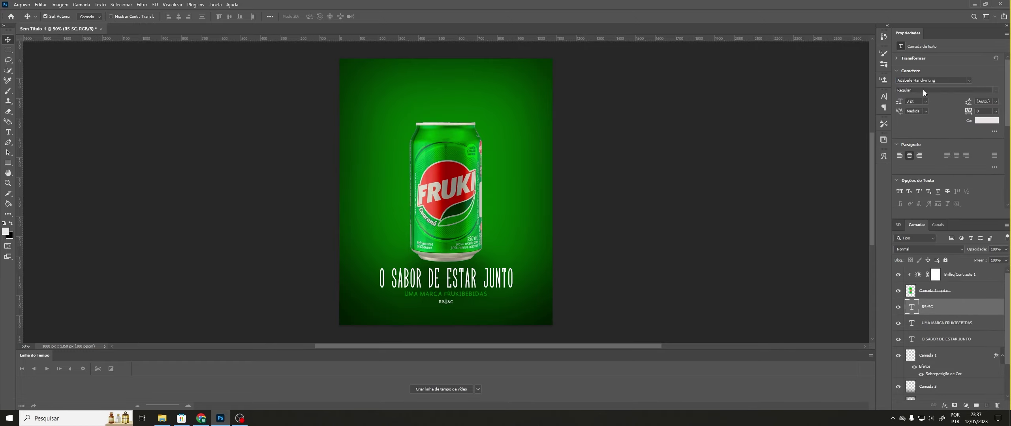
Step: Change only the hyphen in the RS-SC text to Arial and commit the text edit
left_click(922, 90)
left_click(8, 132)
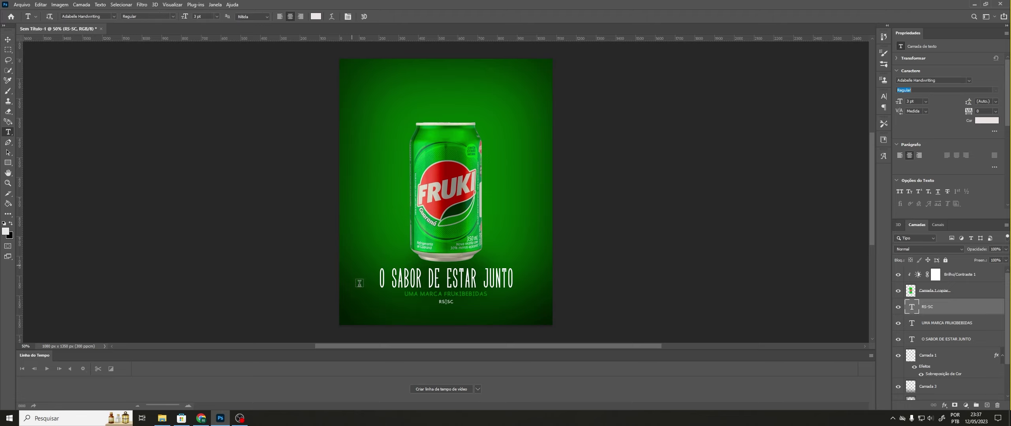
left_click(923, 81)
type("A")
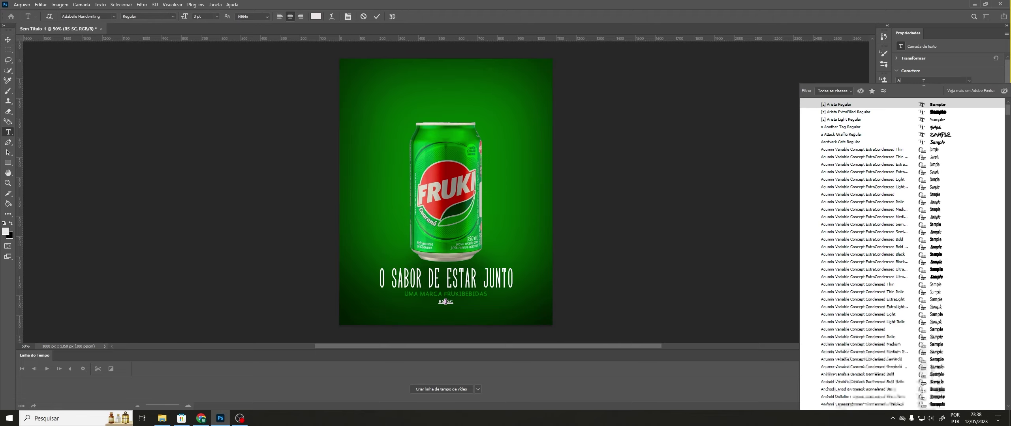
type("rial")
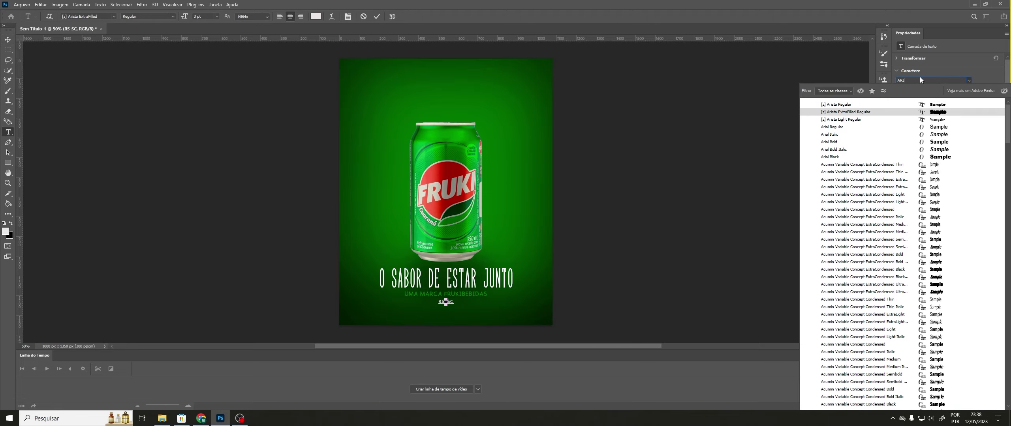
key("Return")
key("Escape")
key("v")
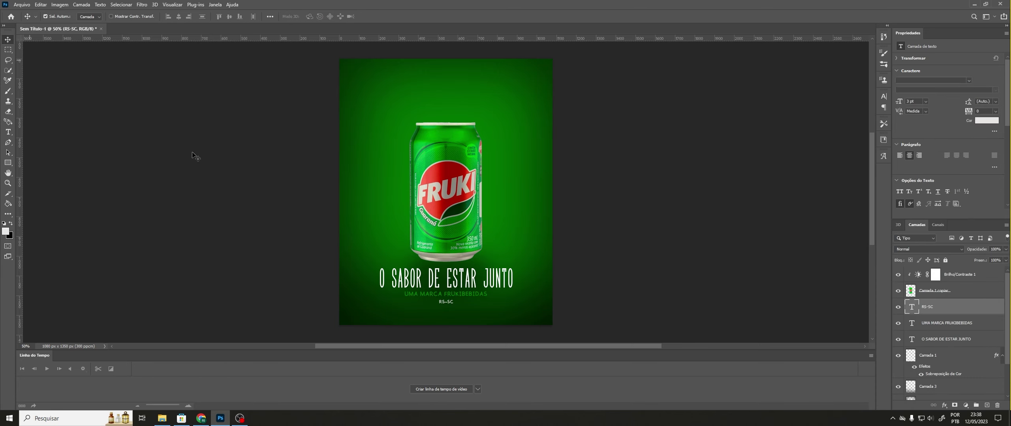
Step: Switch to the Chrome browser and search Google Images for "BANDEIRA RS"
key("alt+Tab")
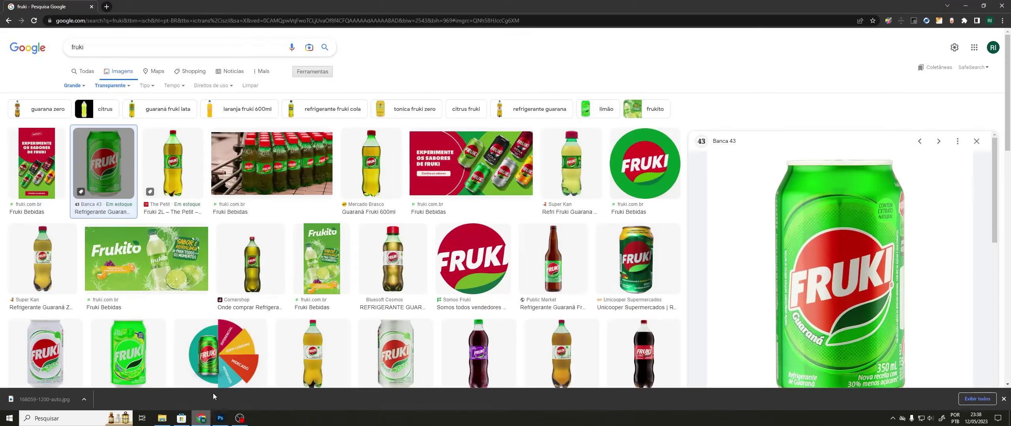
key("ctrl+a")
type("BANDEIRA RS")
key("Return")
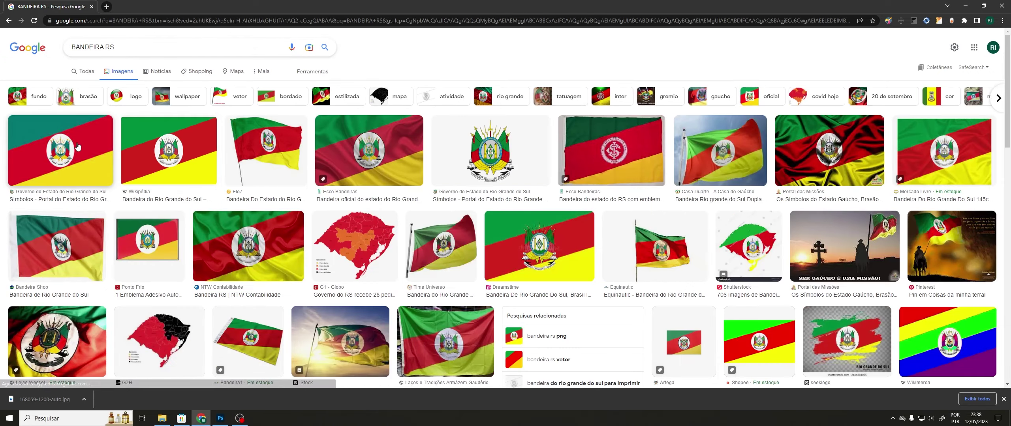
Step: Open the wavy Rio Grande do Sul flag image from Ecco Bandeiras and save it as download.jpeg
left_click(90, 149)
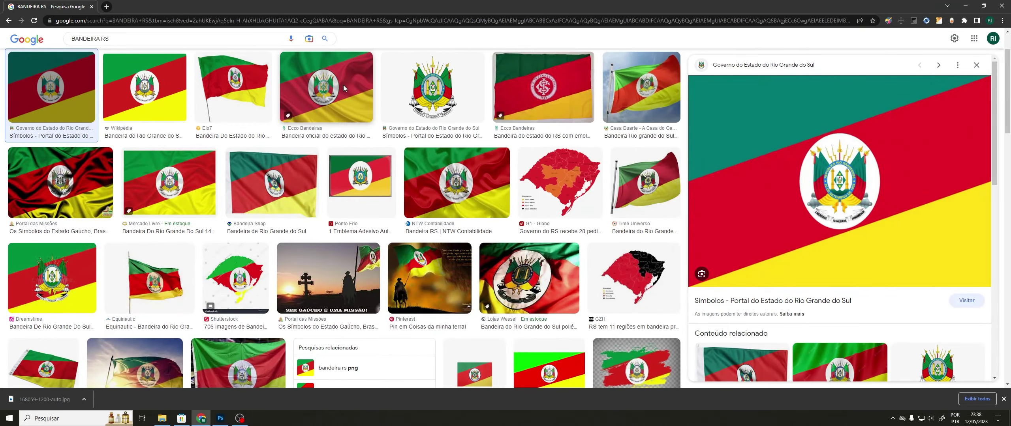
left_click(326, 87)
right_click(897, 184)
left_click(925, 255)
key("Return")
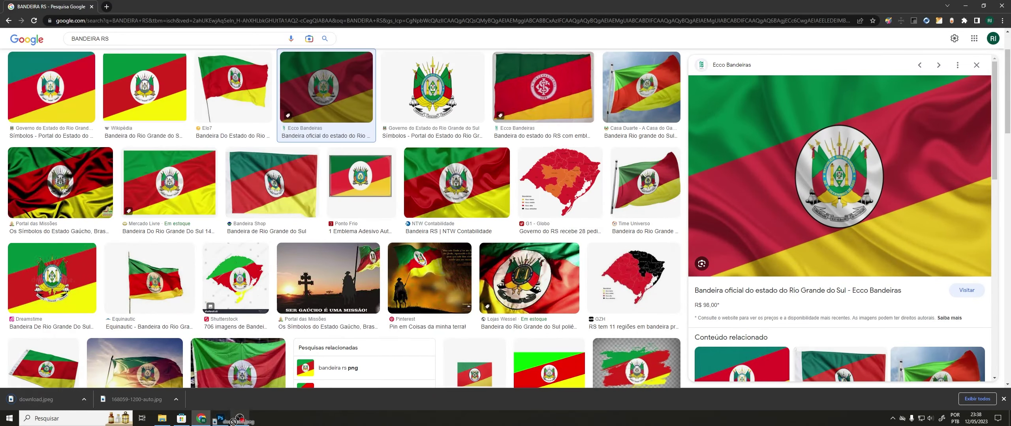
Step: Place the downloaded flag image into the Photoshop poster and position it behind the lower part of the can
key("alt+Tab")
left_click_drag(552, 121, 459, 183)
key("Return")
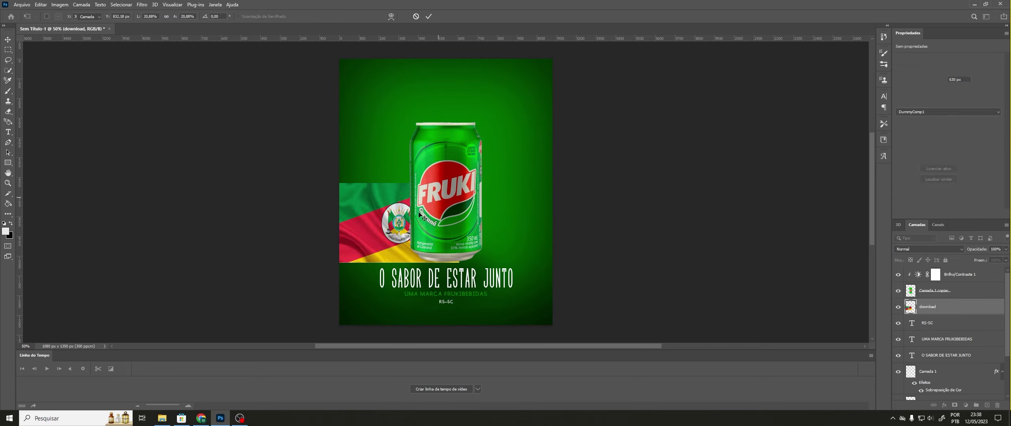
left_click_drag(386, 213, 355, 283)
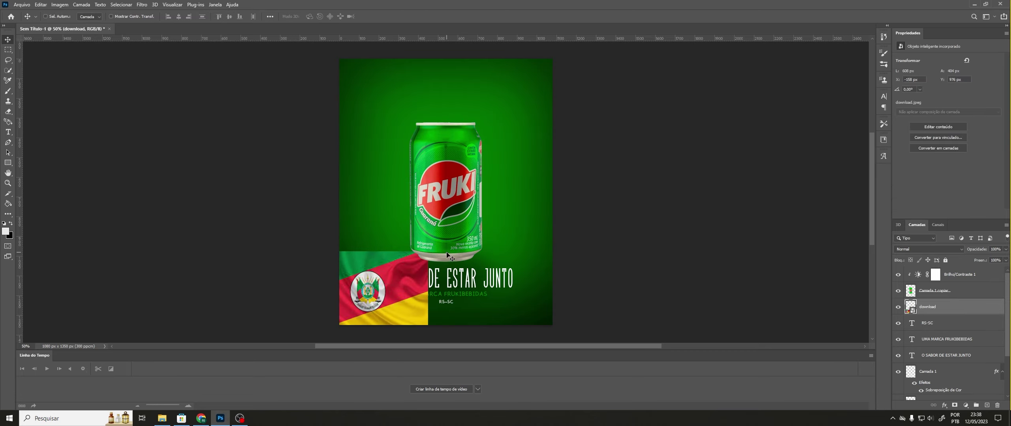
left_click_drag(386, 305, 458, 261)
Step: Apply a Gaussian Blur with a radius of about 4.8 pixels to the flag layer
left_click(141, 4)
mouse_move(221, 105)
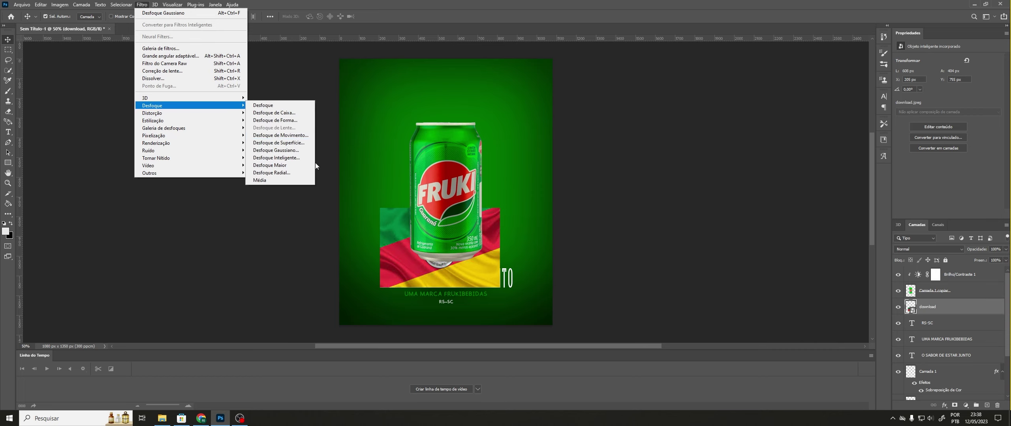
left_click(292, 150)
left_click_drag(667, 250, 657, 250)
left_click(741, 143)
Step: Move the flag into the poster's lower-left corner, shrink and rotate it to about -30.5°, and hide the guides
left_click_drag(446, 274, 385, 326)
key("ctrl+t")
left_click_drag(439, 261, 392, 278)
key("Return")
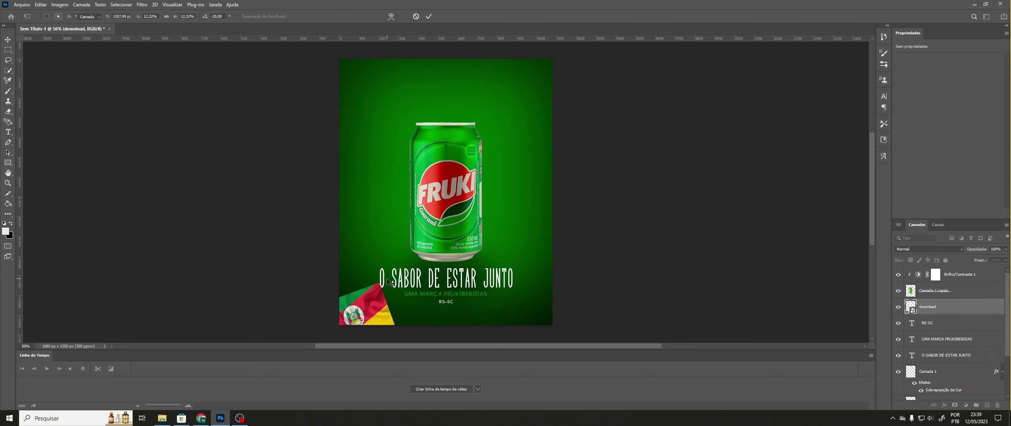
mouse_move(372, 311)
left_mouse_down()
mouse_move(363, 314)
mouse_move(381, 293)
mouse_move(374, 306)
left_mouse_up()
key("ctrl+t")
key("Return")
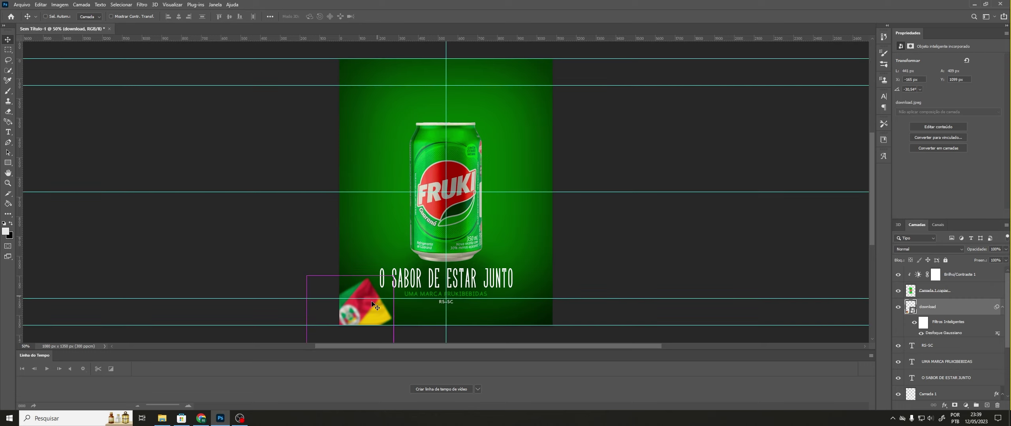
key("ctrl+h")
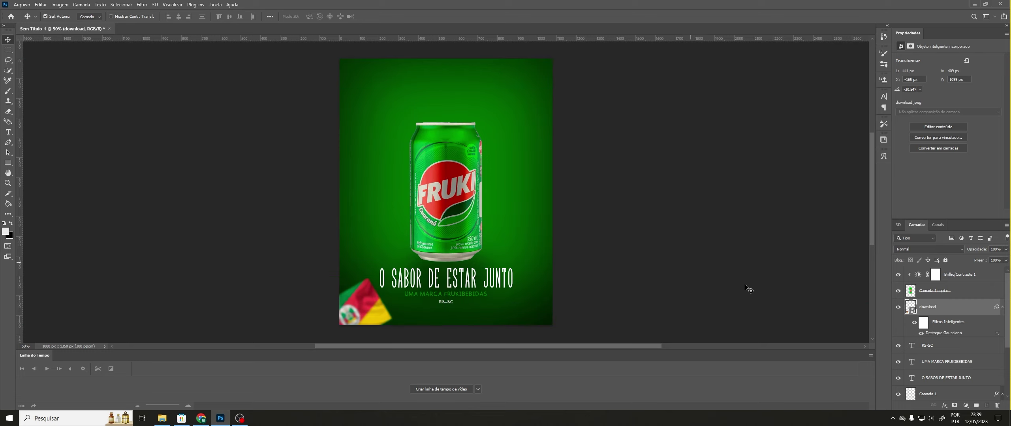
Step: Duplicate the can layer and clip the Brilho/Contraste adjustment to the upper can again
left_click(944, 293)
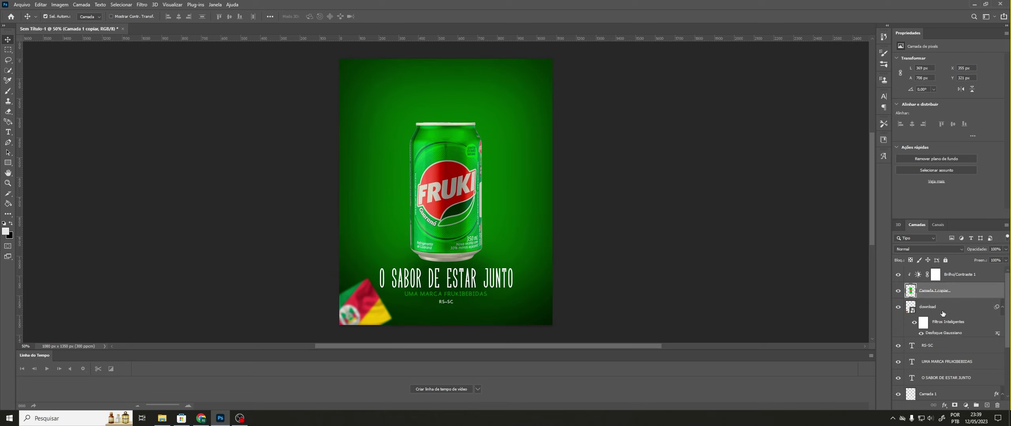
right_click(942, 293)
left_click(884, 108)
left_click(573, 117)
right_click(961, 275)
left_click(902, 228)
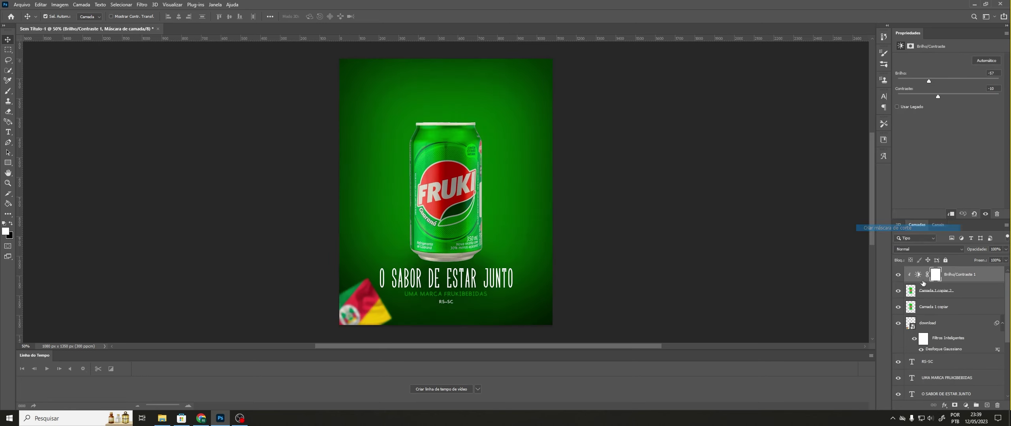
Step: Shrink and tilt the lower can copy and place it partly cut off in the poster's upper-right corner
left_click(941, 308)
key("ctrl+t")
left_click_drag(465, 217, 532, 148)
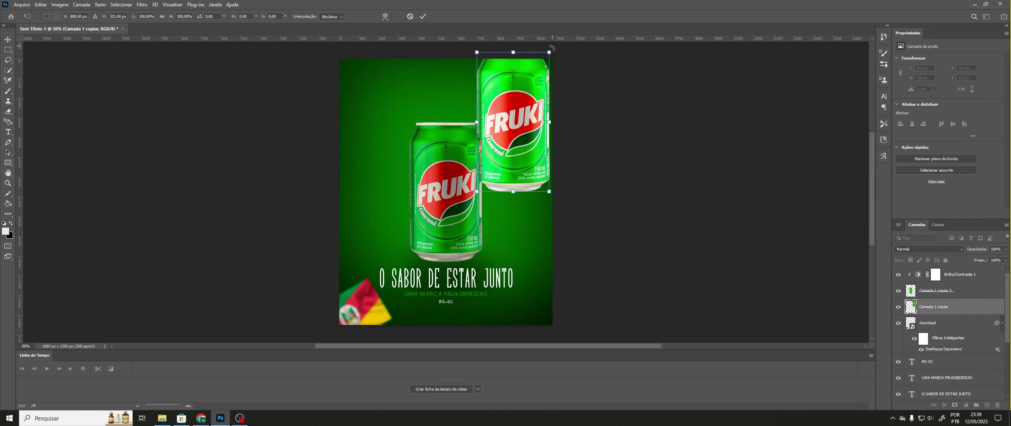
left_click_drag(548, 56, 517, 118)
left_click_drag(507, 141, 529, 89)
left_click_drag(559, 68, 540, 53)
left_click_drag(518, 106, 532, 92)
key("Return")
Step: Blur the small tilted can with a Gaussian Blur of about 6.8 pixels
left_click(141, 4)
mouse_move(185, 105)
left_click(276, 150)
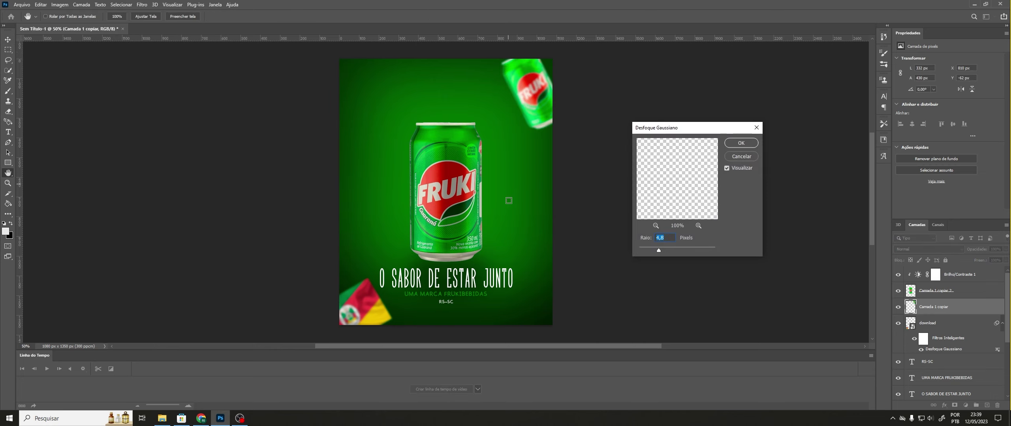
left_click(741, 143)
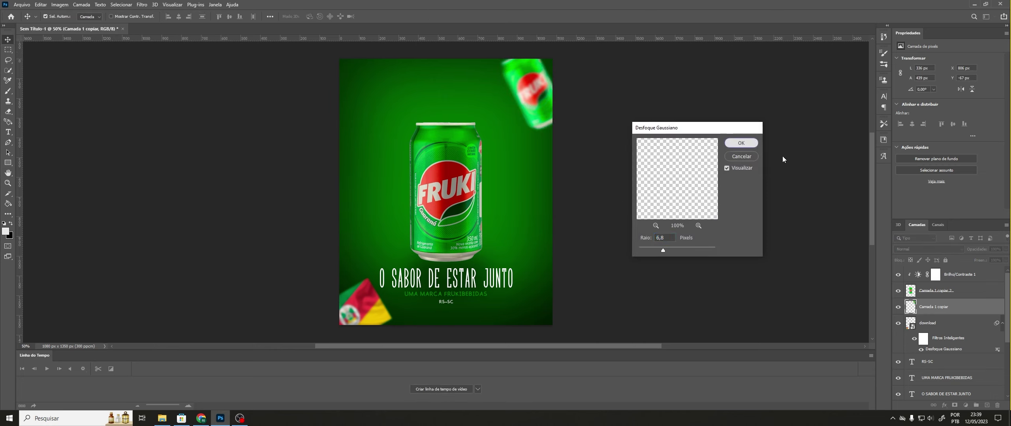
left_click(1005, 249)
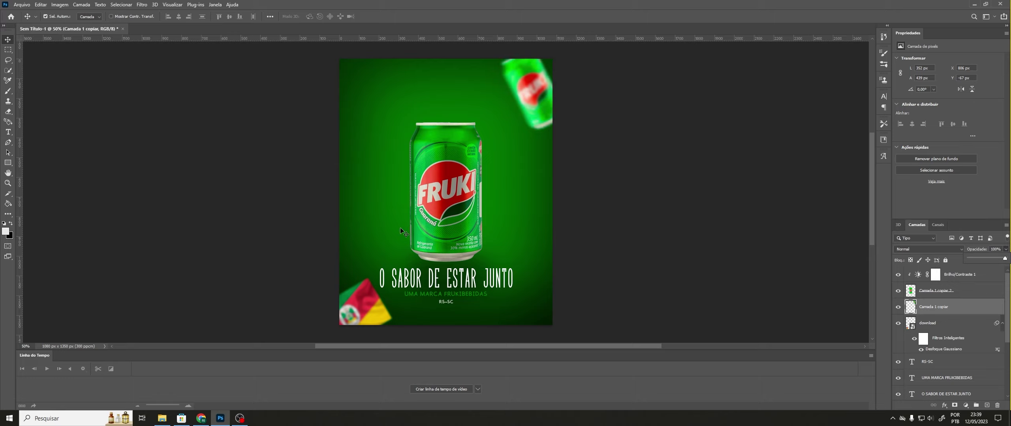
Step: Make another duplicate of the central can layer and restore the Brilho/Contraste clipping mask on the front can
right_click(941, 296)
left_click(862, 109)
key("Return")
right_click(946, 275)
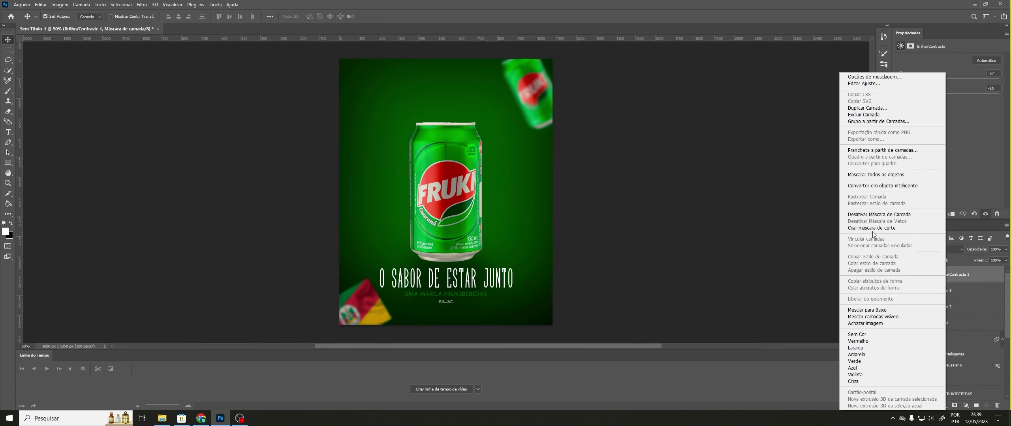
left_click(875, 228)
Step: Shift the new can copy to the right behind the central can and scale it down to about 608 px tall
left_click(943, 304)
left_click_drag(442, 219, 461, 220)
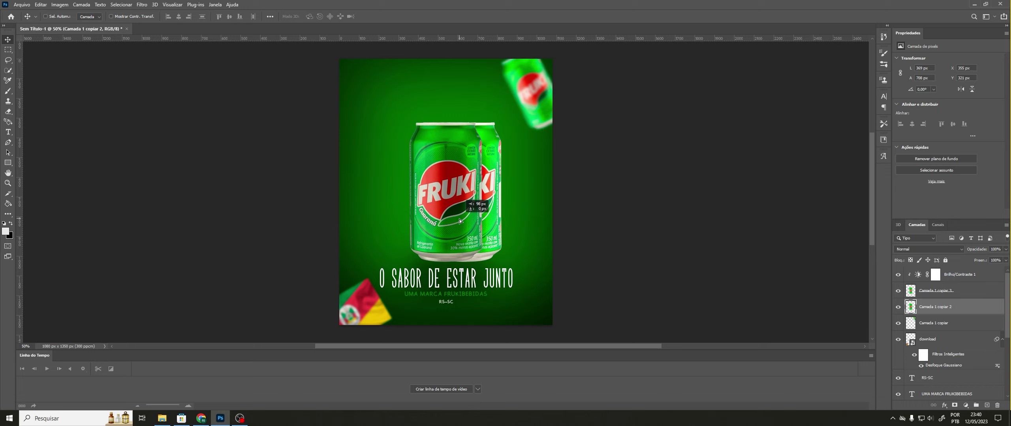
key("ctrl+t")
left_click_drag(502, 122, 494, 136)
key("Return")
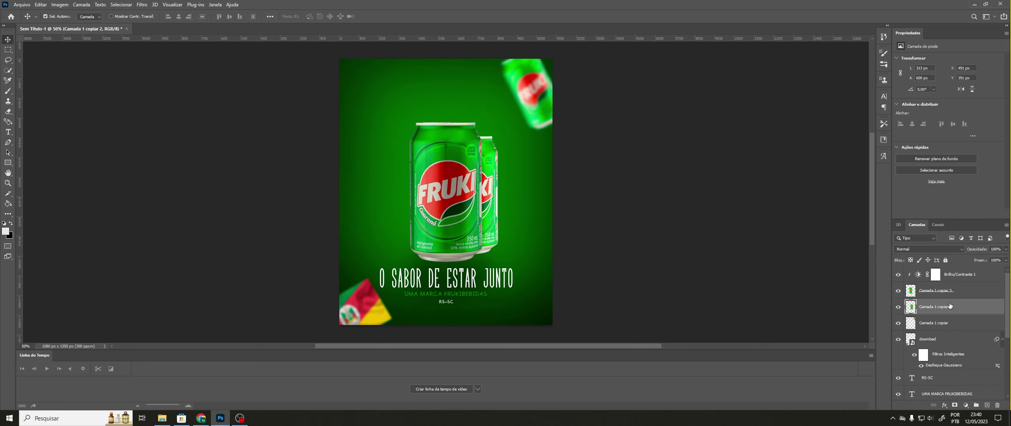
Step: Duplicate the smaller rear can and place the copy behind the left side of the central can
right_click(947, 307)
left_click(855, 109)
key("Return")
left_click_drag(485, 204, 441, 202)
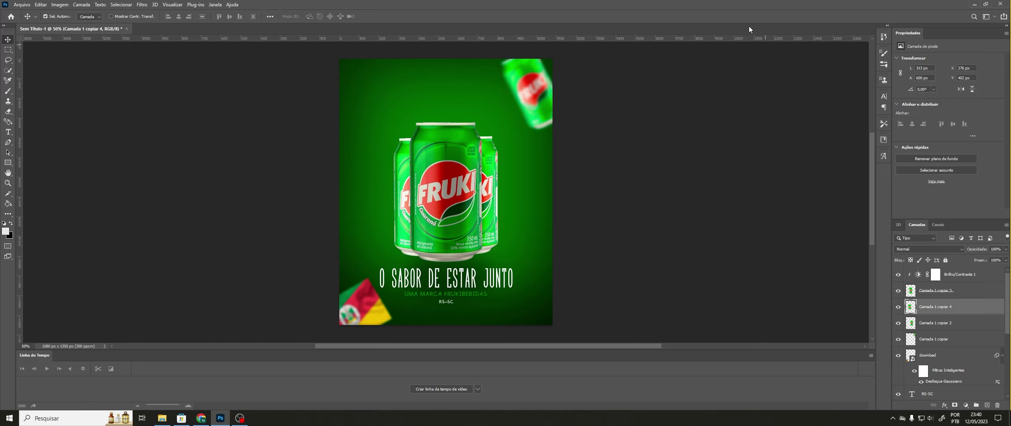
Step: Add a new layer above the flag layer and paint a black shadow stroke beneath the central can
scroll(998, 338, "down", 2)
scroll(867, 306, "up", 1)
left_click(939, 333)
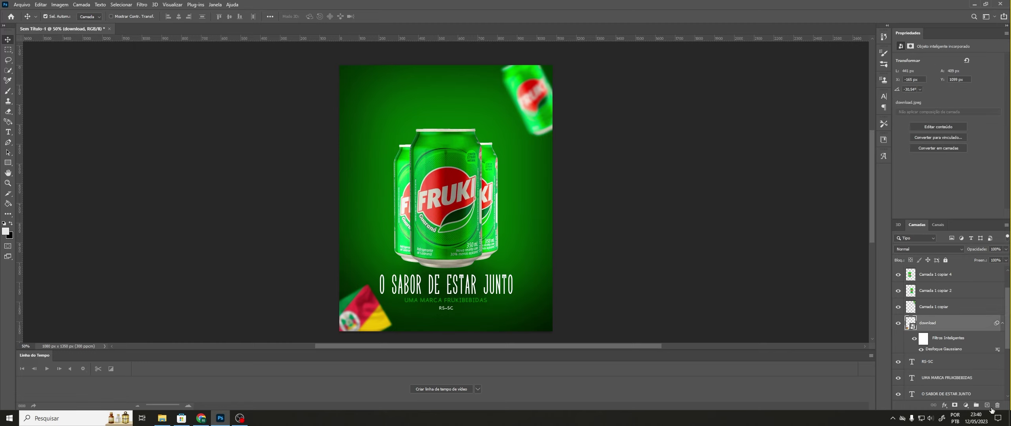
key("ctrl+shift+alt+n")
left_click(8, 91)
left_click(11, 224)
left_click_drag(426, 283, 462, 282)
Step: Soften the painted shadow under the cans with a Gaussian Blur
left_click(142, 4)
mouse_move(180, 106)
left_click(276, 150)
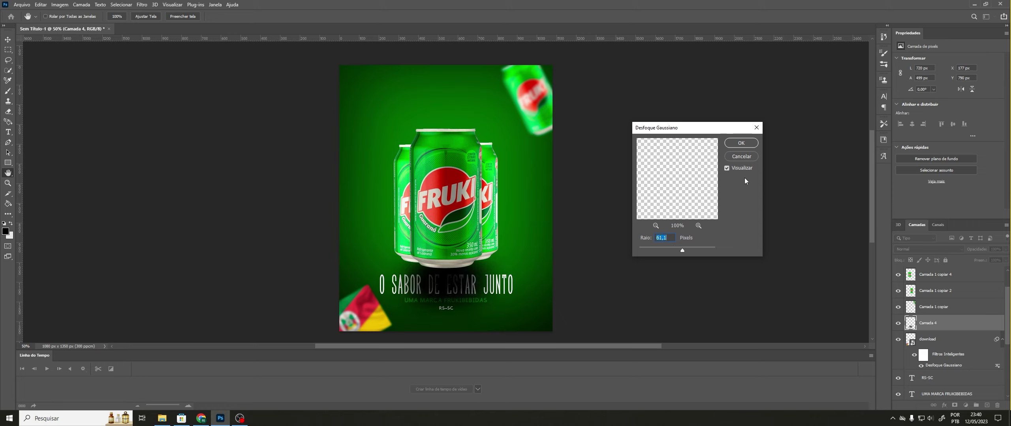
key("Return")
Step: Move the shadow layer below the slogan text layers and lower its opacity to about 71%
left_click_drag(955, 424, 949, 354)
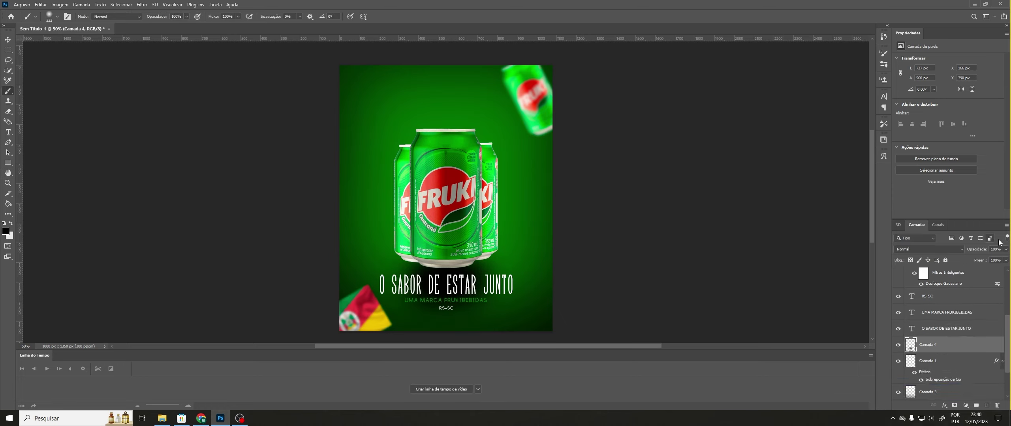
left_click_drag(1005, 249, 994, 261)
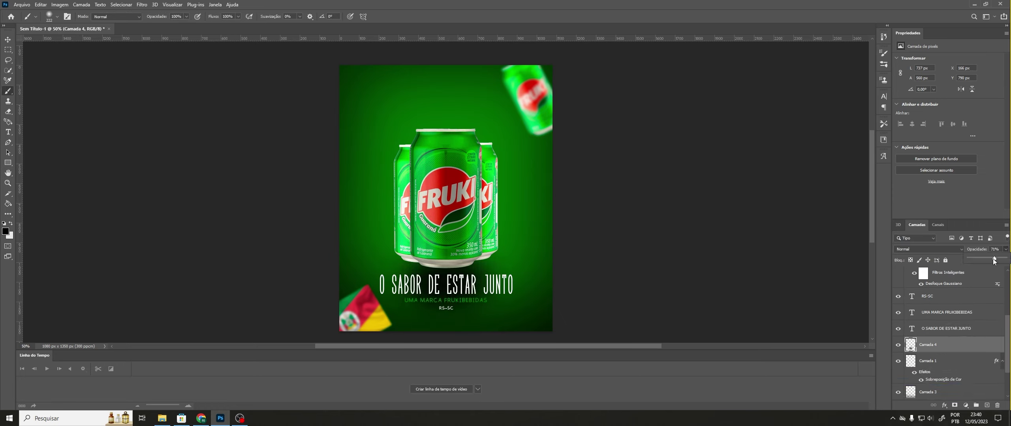
left_click(4, 40)
Step: Open the dark stone texture image from the Downloads folder
scroll(948, 316, "up", 3)
left_click(945, 277)
left_click(22, 4)
left_click(28, 21)
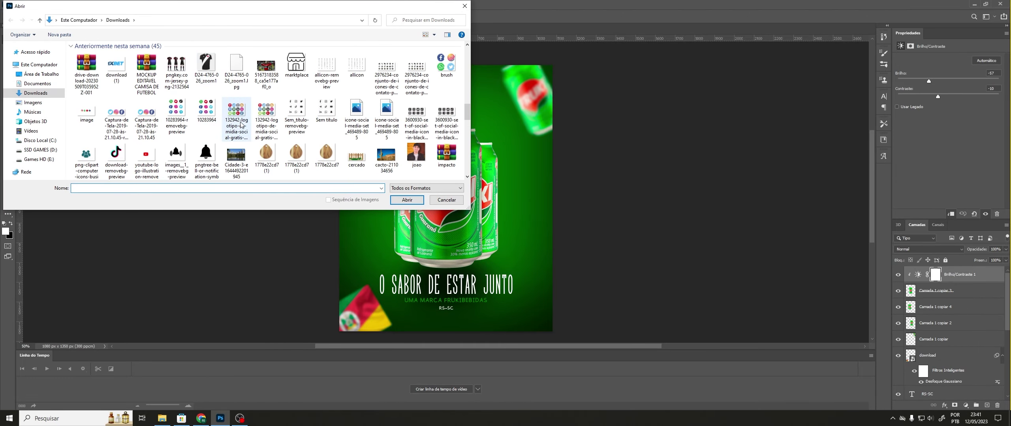
scroll(189, 103, "down", 5)
double_click(176, 113)
Step: Copy the texture into the poster, close its source file, and move the texture layer directly above Retângulo 1
left_click_drag(184, 29, 48, 105)
left_click_drag(134, 187, 510, 158)
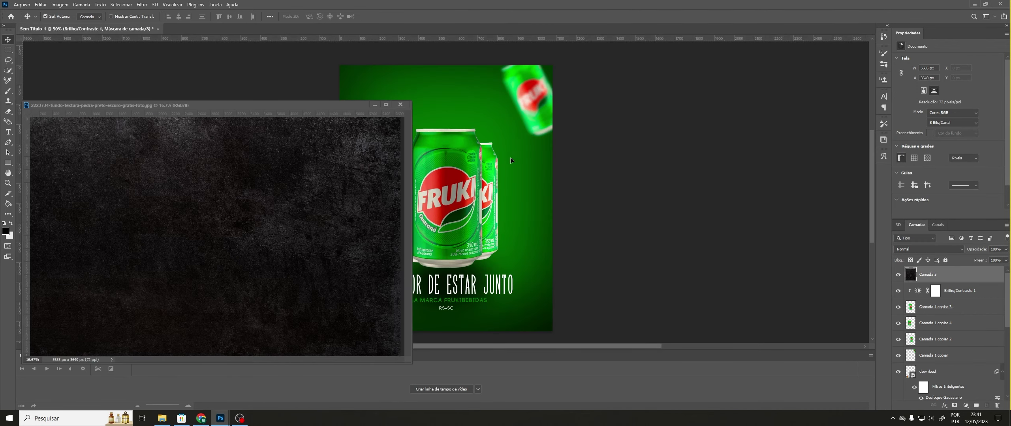
left_click(406, 106)
left_click_drag(951, 279, 958, 365)
Step: Try the Divisão blend mode on the texture layer at about 24% opacity
left_click(934, 250)
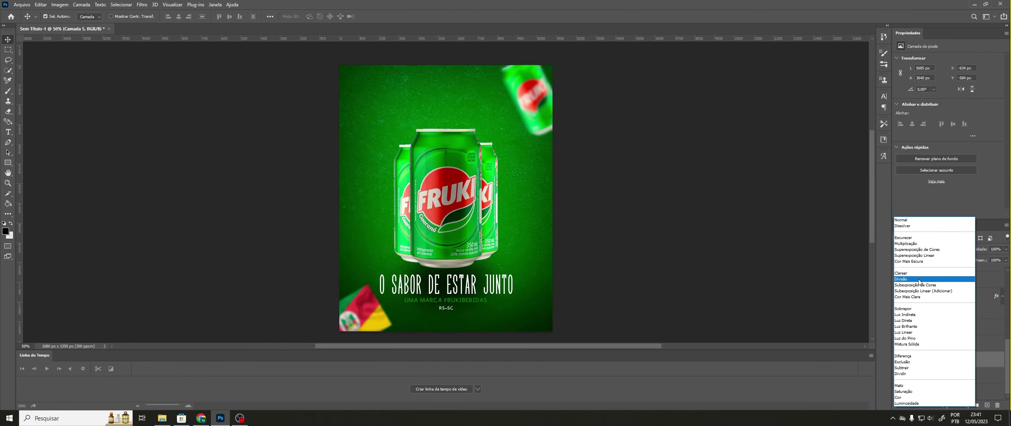
left_click(903, 279)
left_click_drag(1005, 249, 984, 259)
Step: Set the texture layer's blend mode to Diferença and its opacity to about 13%
left_click(922, 250)
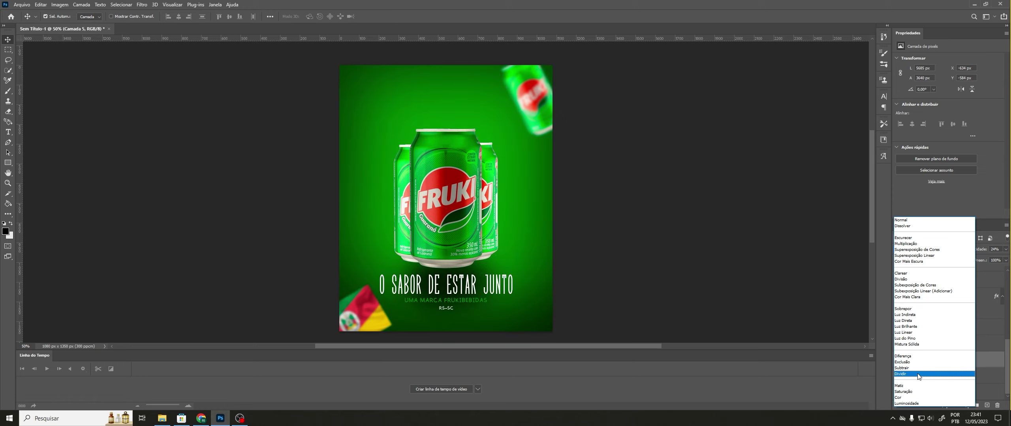
left_click(917, 356)
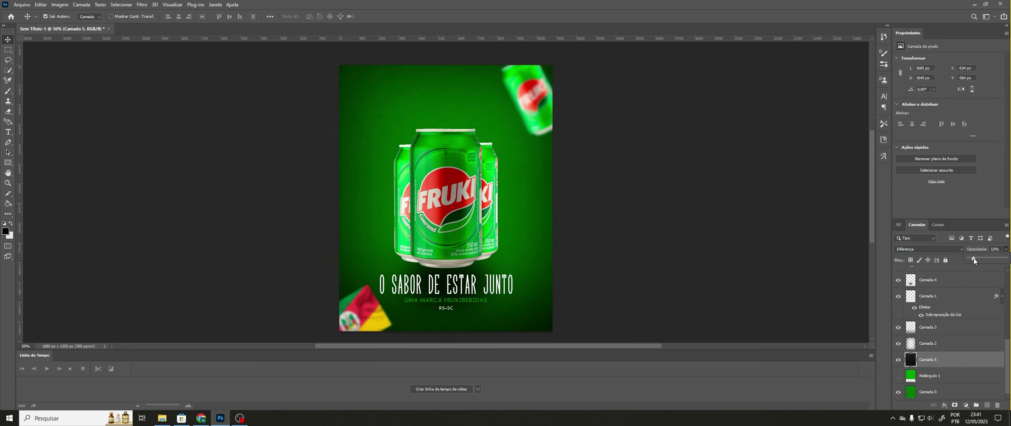
left_click(961, 262)
Step: Add a green solid colour fill layer above all layers and set its blend mode to Luz do Pino
scroll(948, 299, "up", 6)
left_click(963, 275)
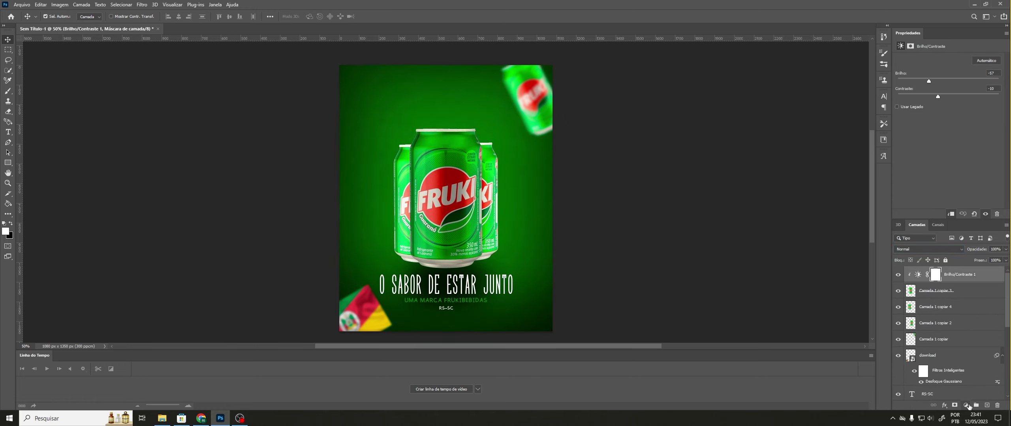
left_click(965, 406)
left_click(962, 266)
left_click(713, 181)
left_click_drag(698, 135, 702, 154)
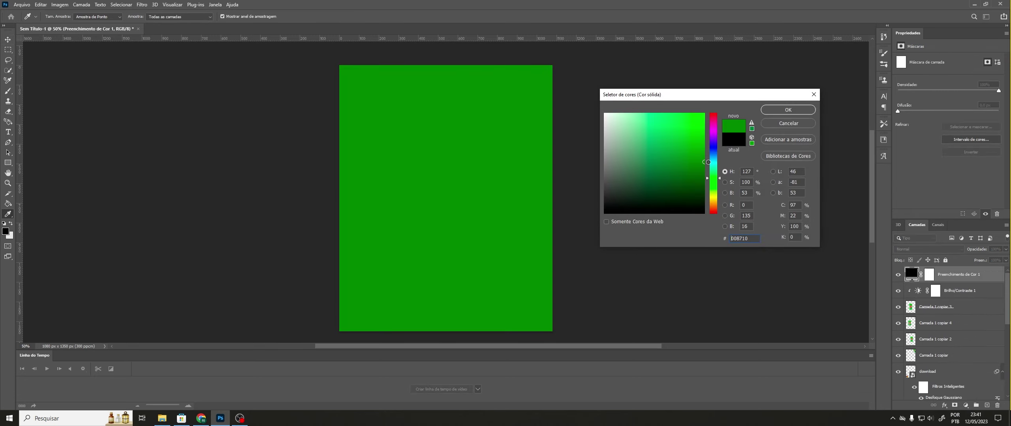
left_click(780, 110)
left_click(951, 250)
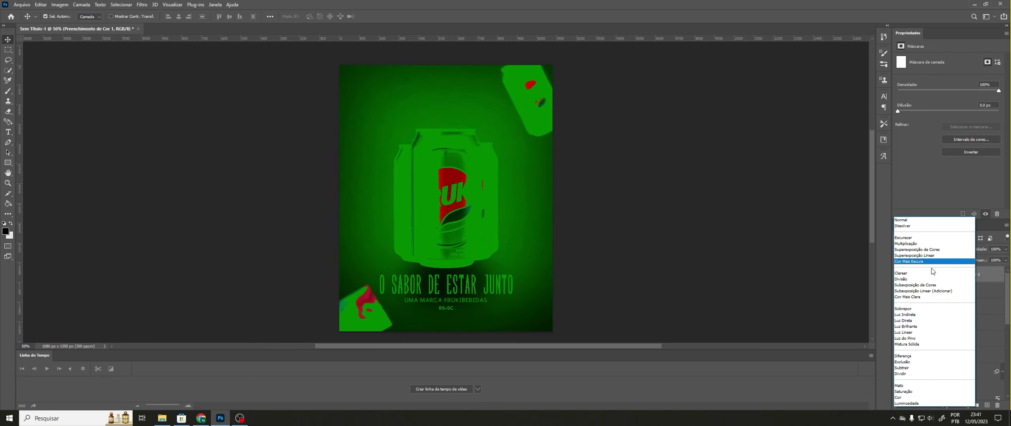
left_click(930, 339)
Step: Arrange the three text layers above the green fill layer and lower the fill's opacity to about a third
left_click_drag(960, 278, 946, 314)
scroll(951, 377, "down", 6)
left_click(952, 346)
left_click(964, 313, "shift")
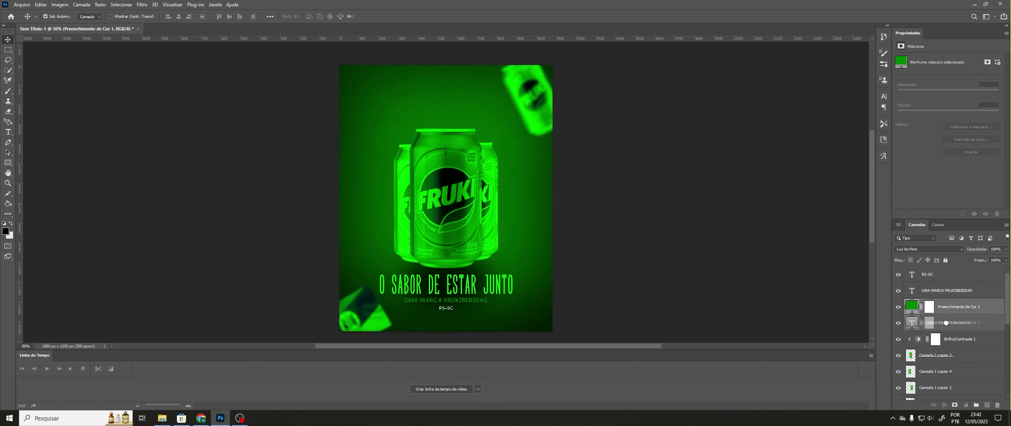
left_click_drag(994, 262, 979, 261)
Step: Move the flag and blurred can layers above the green fill, directly below the slogan text layers
left_click(946, 313)
scroll(942, 306, "down", 3)
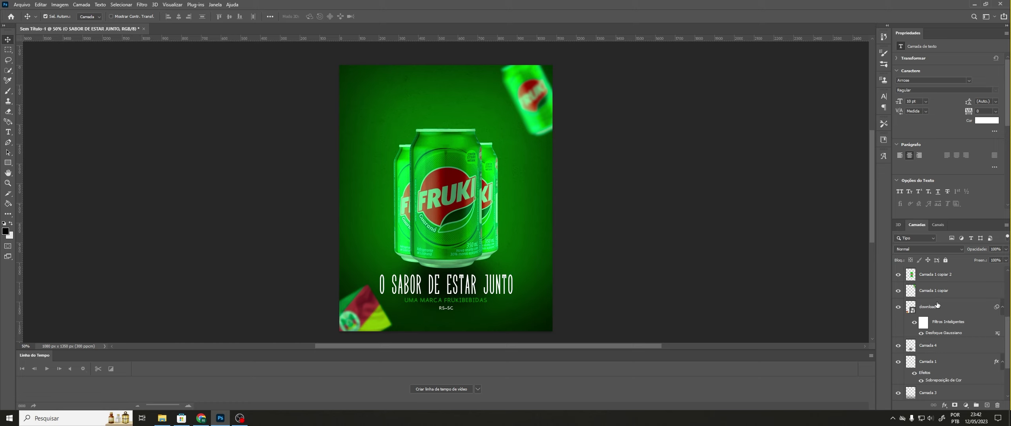
left_click(939, 304)
left_click(941, 293, "shift")
mouse_move(941, 293)
left_mouse_down()
mouse_move(941, 208)
mouse_move(947, 295)
left_mouse_up()
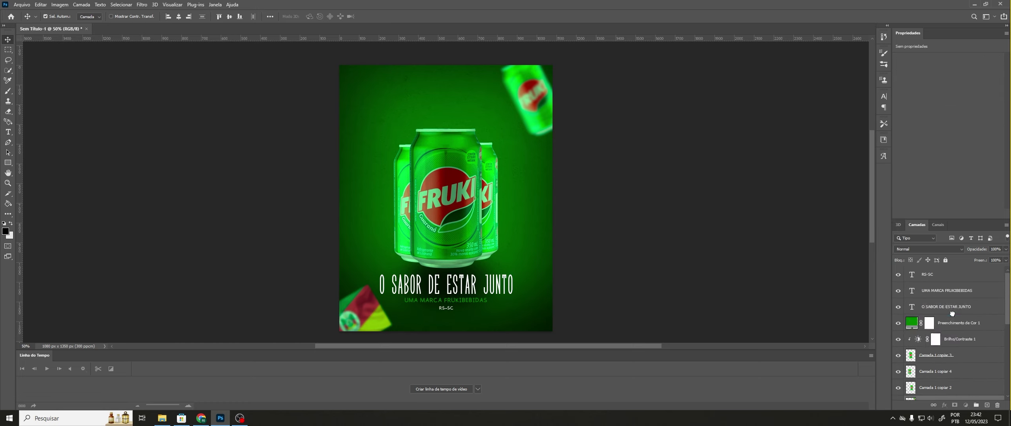
left_click(943, 339)
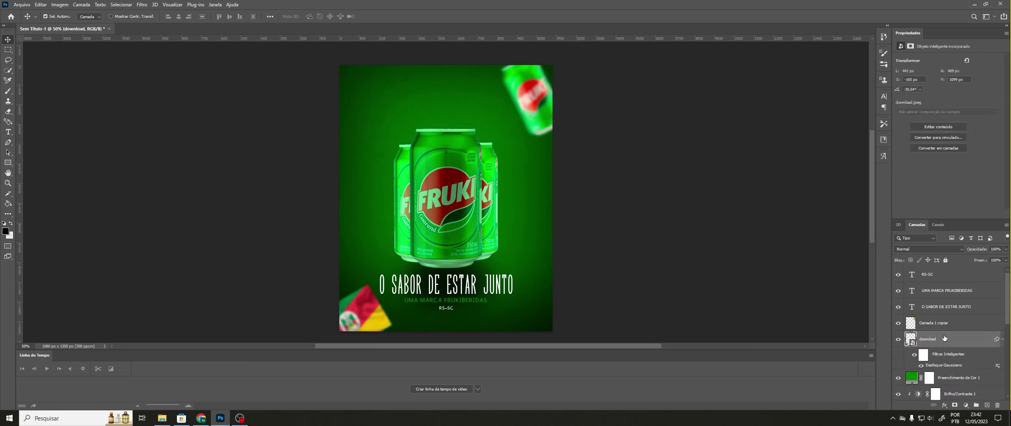
Step: Reduce the green fill layer's opacity to 11%
left_click(964, 310)
left_click(960, 377)
left_click(1006, 249)
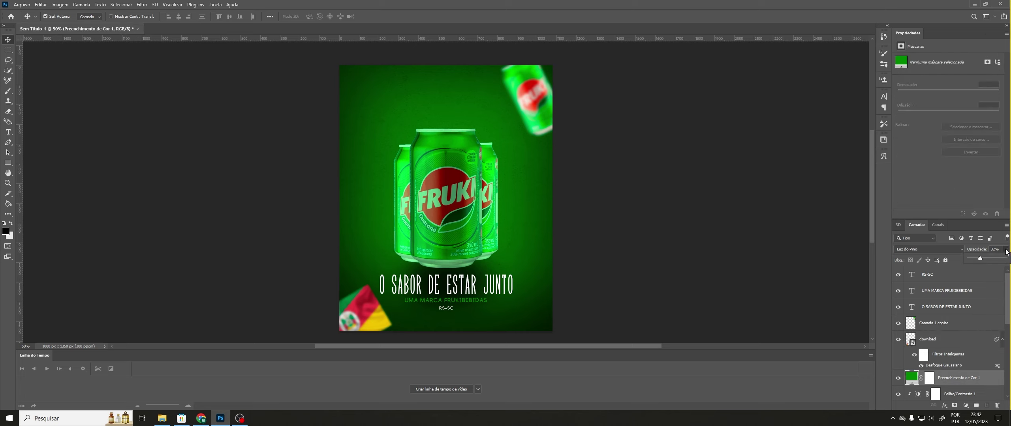
left_click_drag(981, 259, 960, 261)
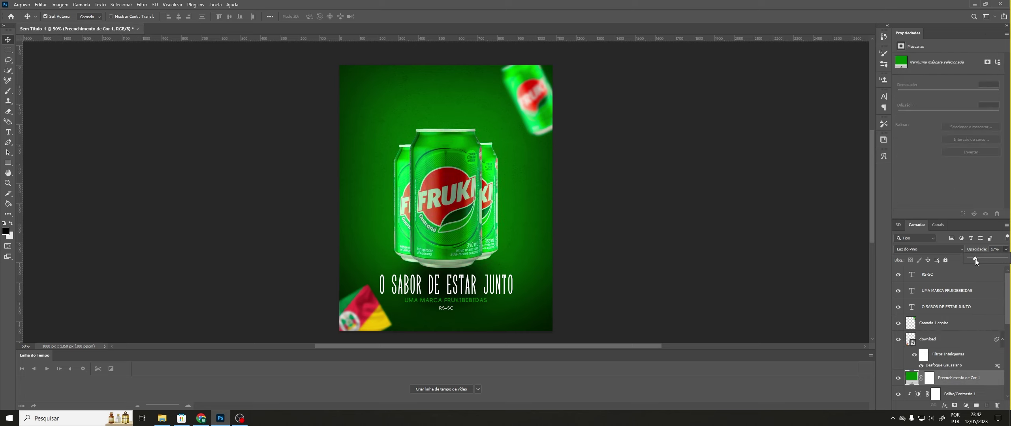
left_click(6, 4)
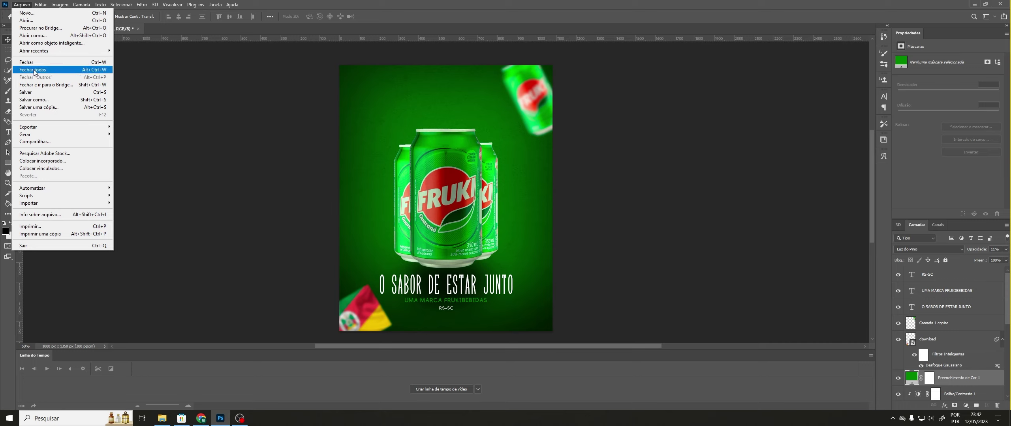
left_click(290, 20)
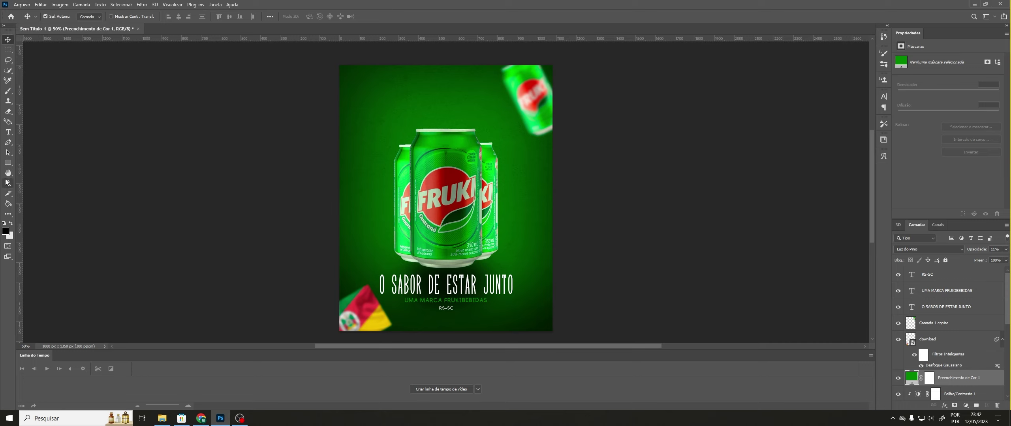
Step: Add a white text line reading "#FRUKISEDE" at the top of the poster, above the cans
left_click(9, 132)
left_click(463, 79)
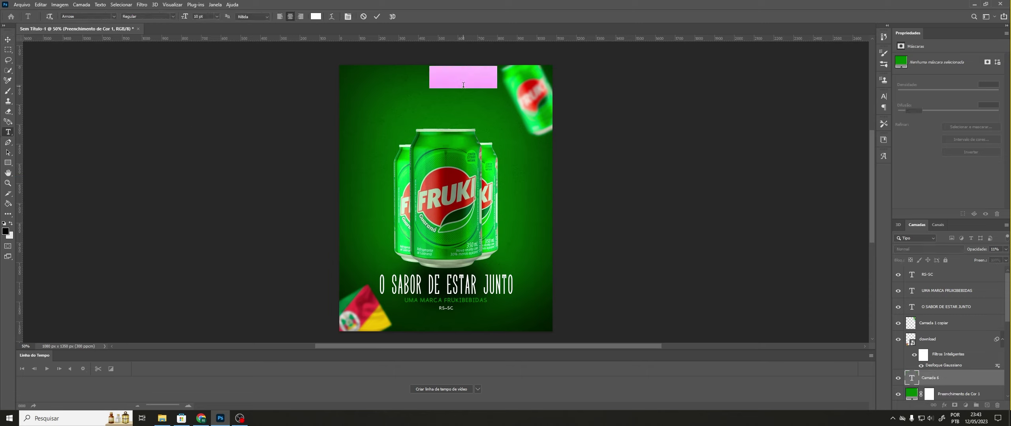
key("BackSpace")
type("#FRUKISEDE")
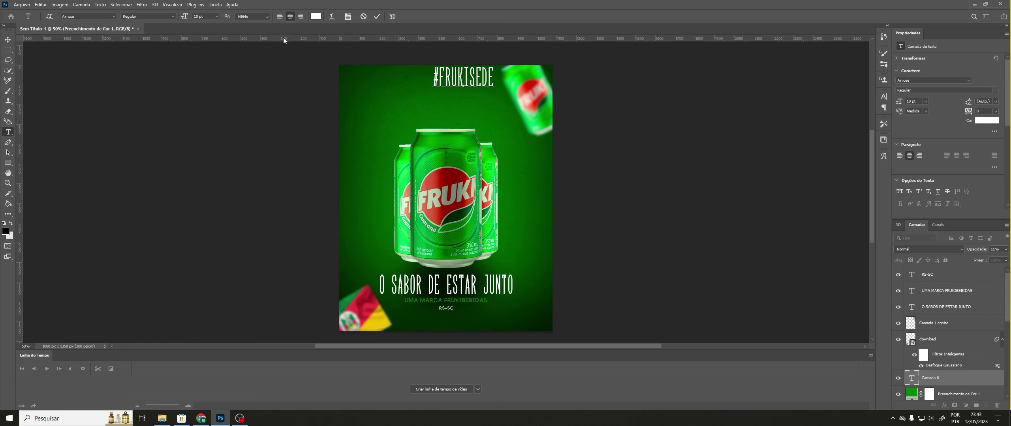
key("ctrl+Return")
Step: Move the hashtag text so it is horizontally centred on the poster, between the two upper guides
key("v")
key("ctrl+t")
left_click_drag(477, 78, 460, 82)
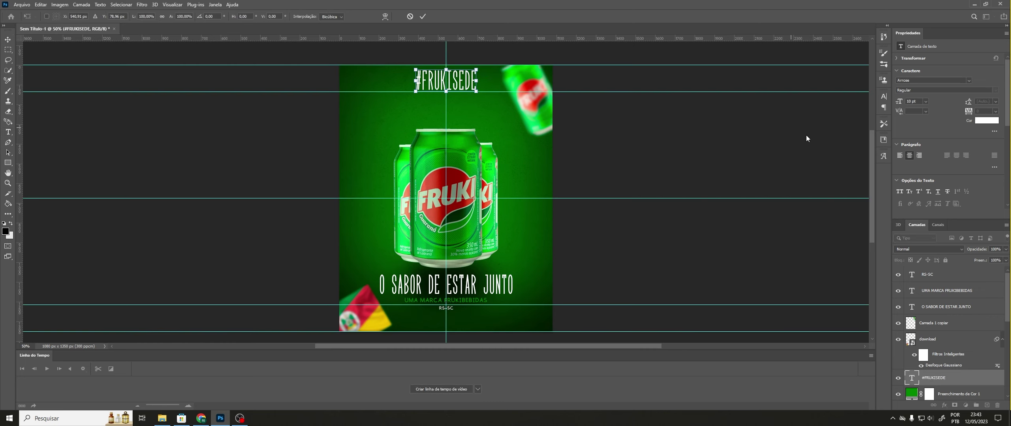
key("Return")
Step: Set the hashtag's font size to 5 pt and centre it in the poster's top margin, with the guides hidden
left_click(926, 101)
left_click(923, 118)
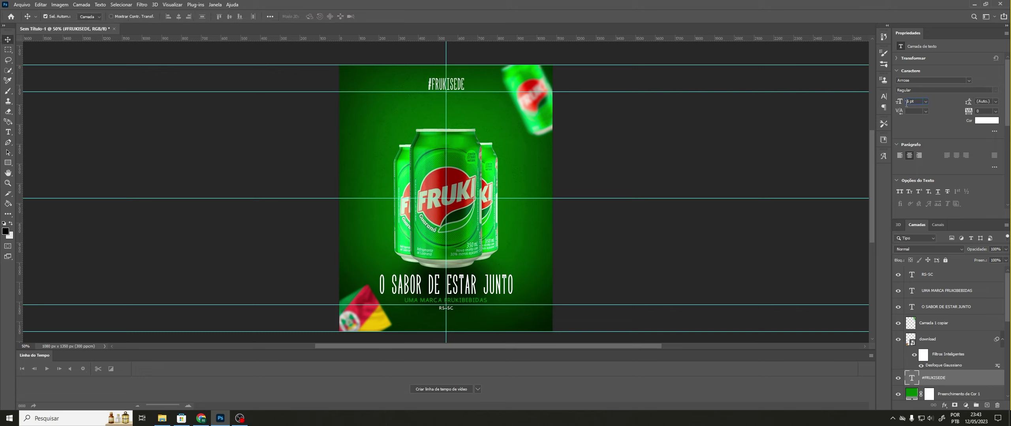
left_click_drag(421, 87, 422, 81)
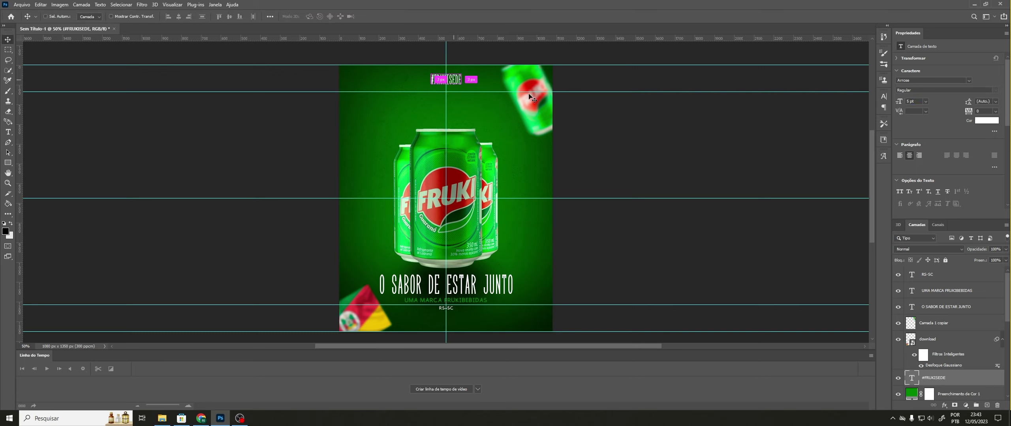
key("ctrl+h")
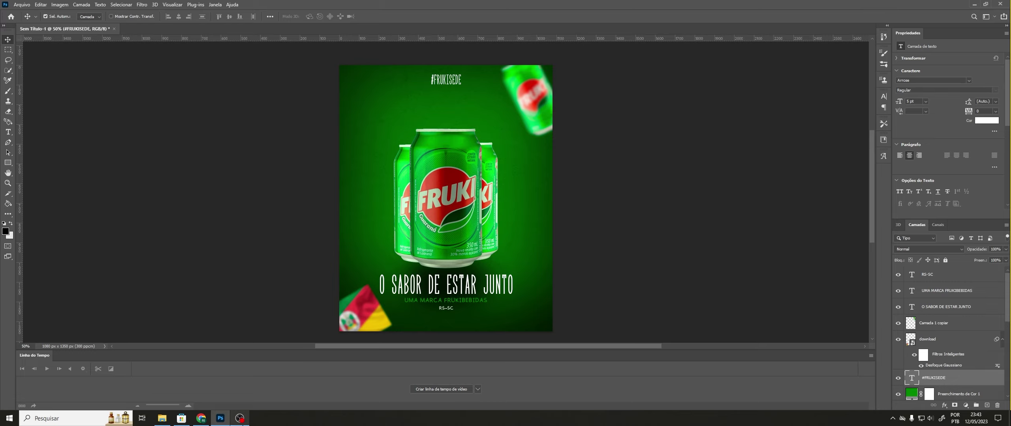
Step: Open the Save for Web export for the finished poster
key("alt+shift+z")
left_click(22, 4)
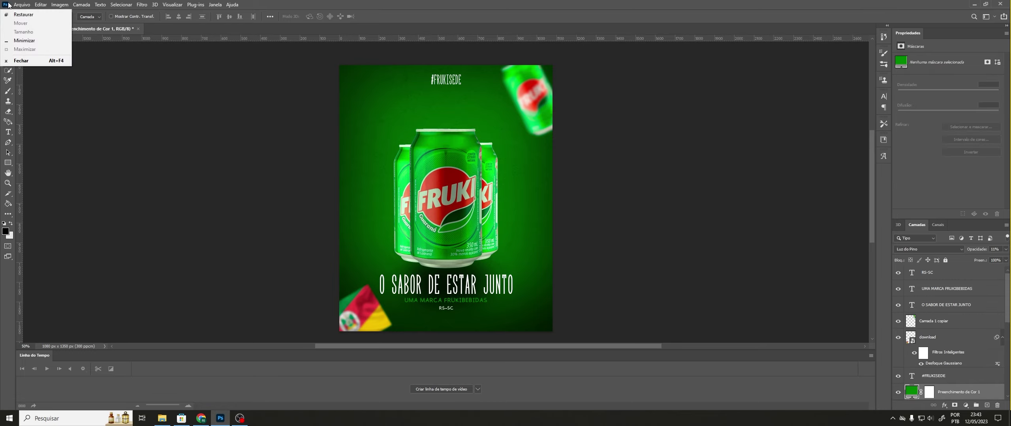
mouse_move(59, 126)
left_click(161, 159)
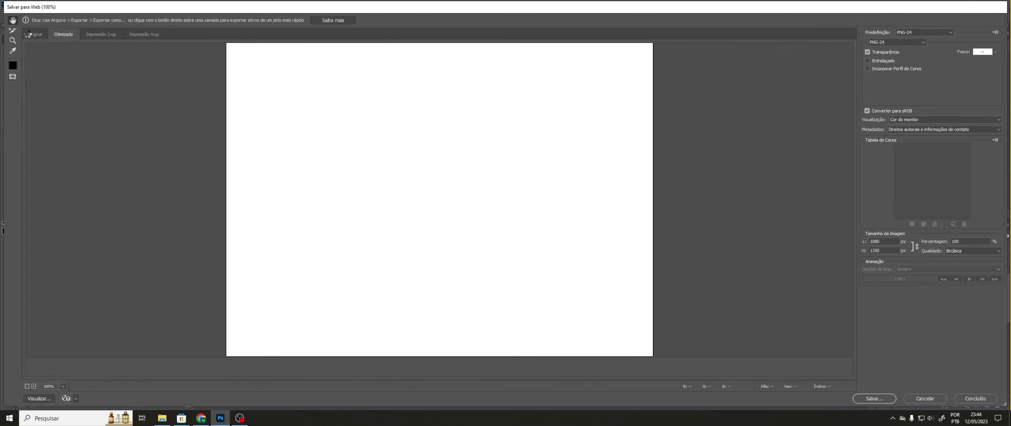